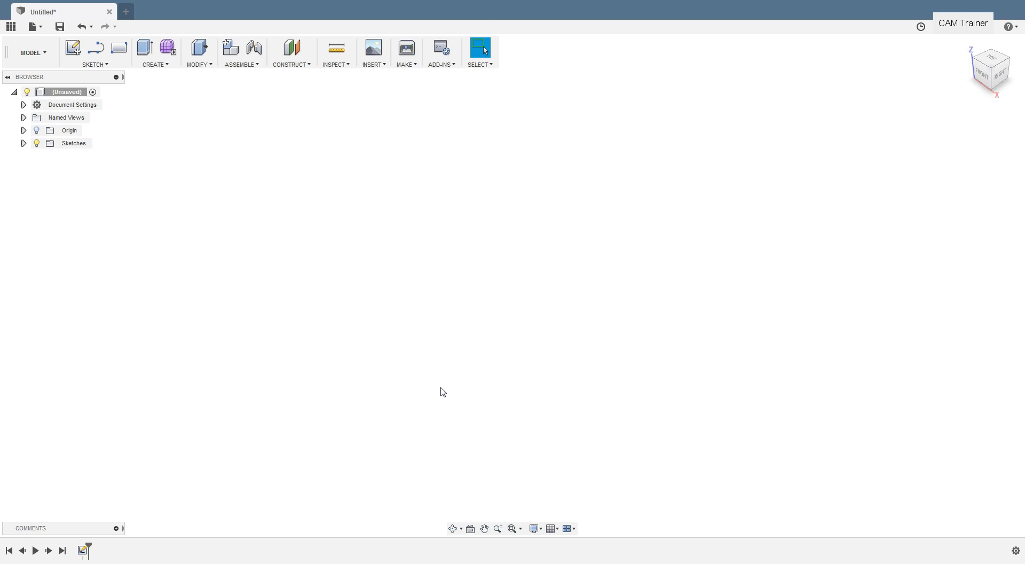
In the empty untitled design, drop down the MODEL workspace list.
left_click(490, 427)
left_click(42, 54)
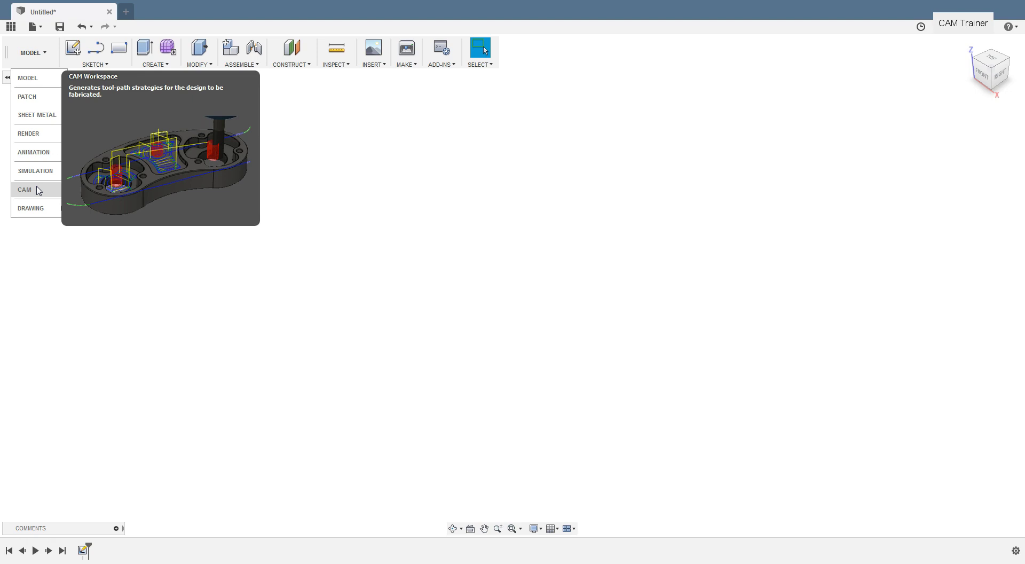
Keep Model as the active workspace and dismiss the workspace list.
left_click(41, 80)
left_click(469, 162)
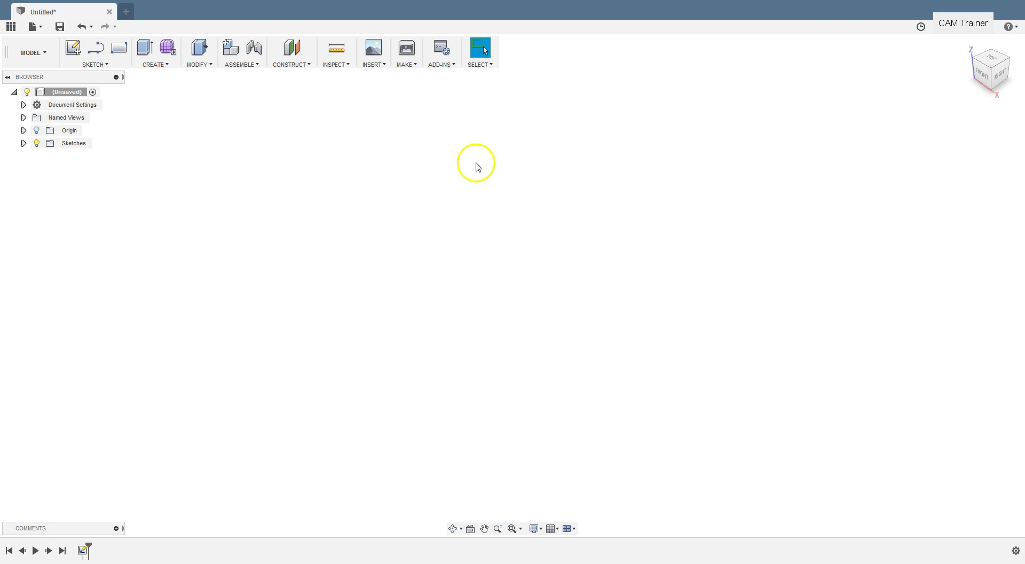
Start a new sketch on the horizontal XY origin plane.
left_click(73, 49)
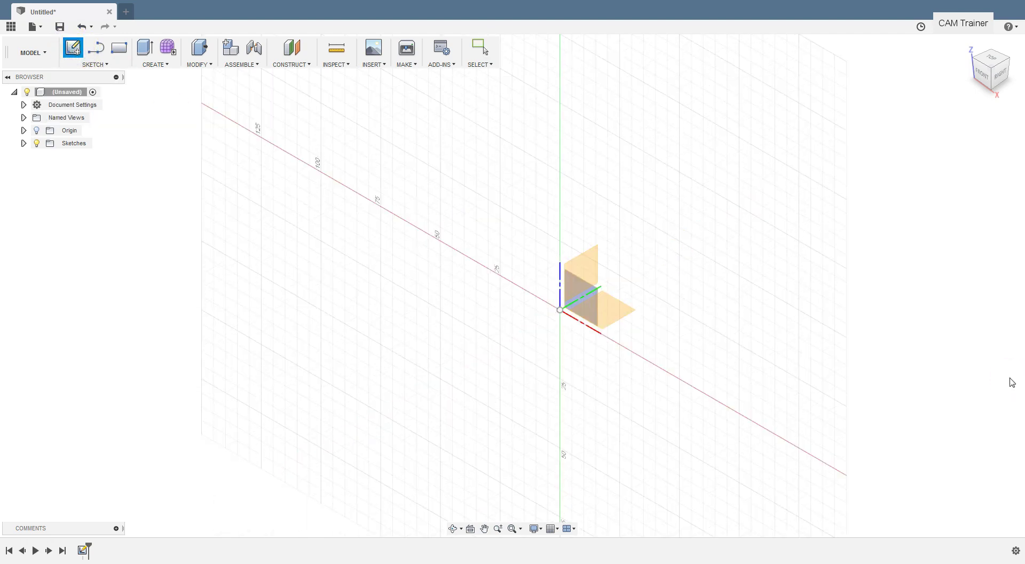
left_click(624, 309)
left_click(587, 304)
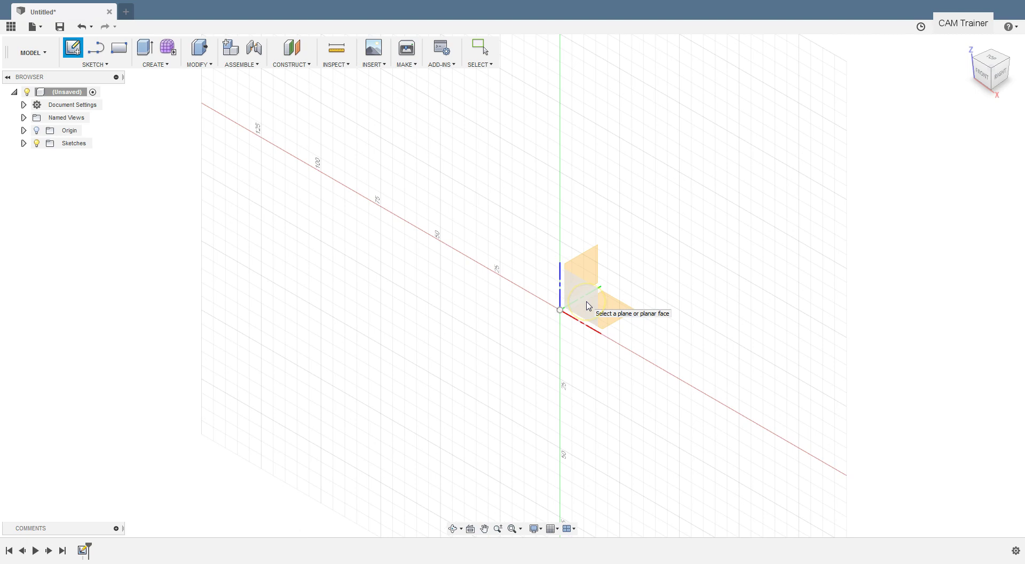
left_click(625, 309)
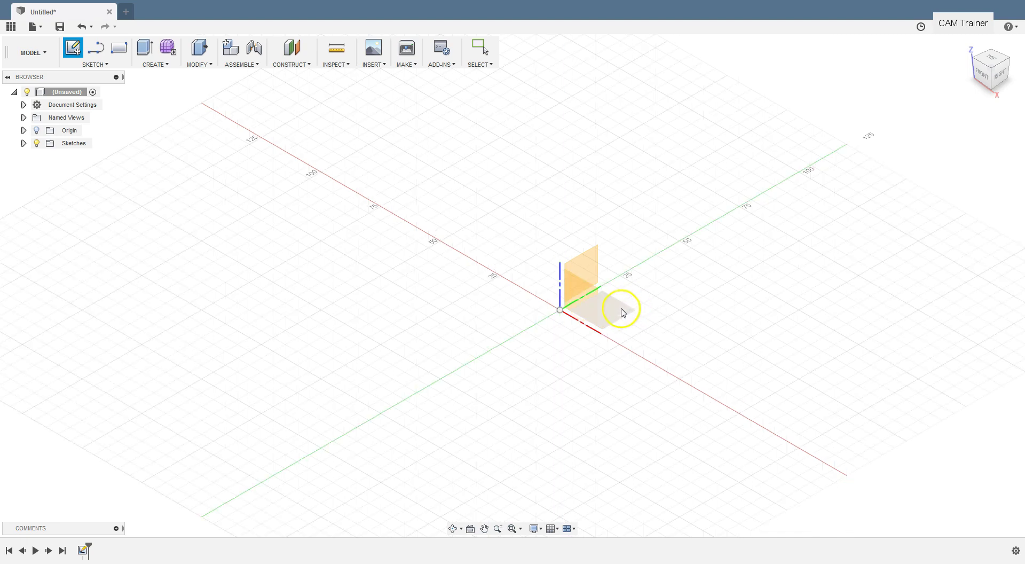
left_click(622, 313)
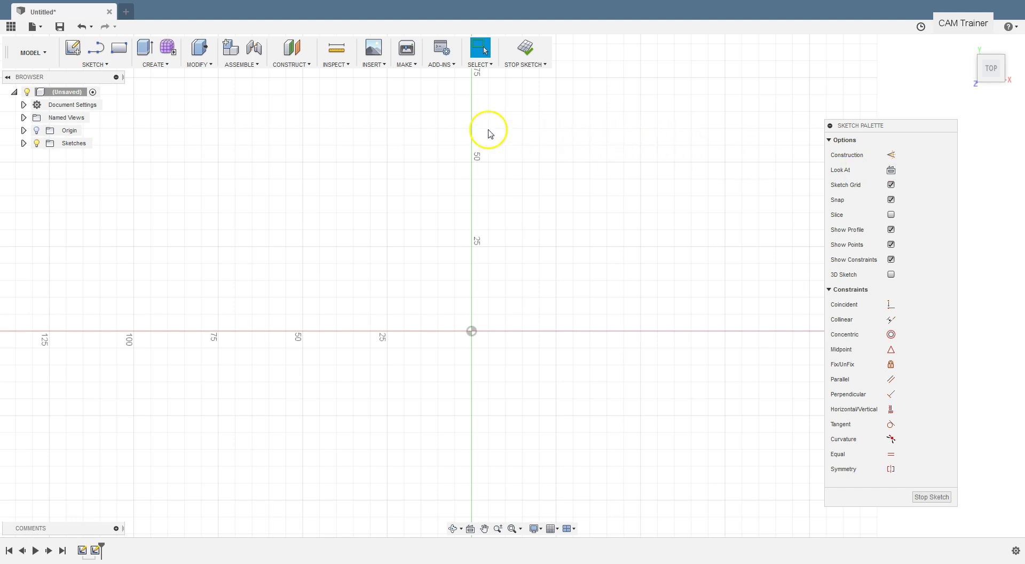
Draw a 2-point rectangle from the origin, roughly 80 mm by 65 mm.
left_click(95, 64)
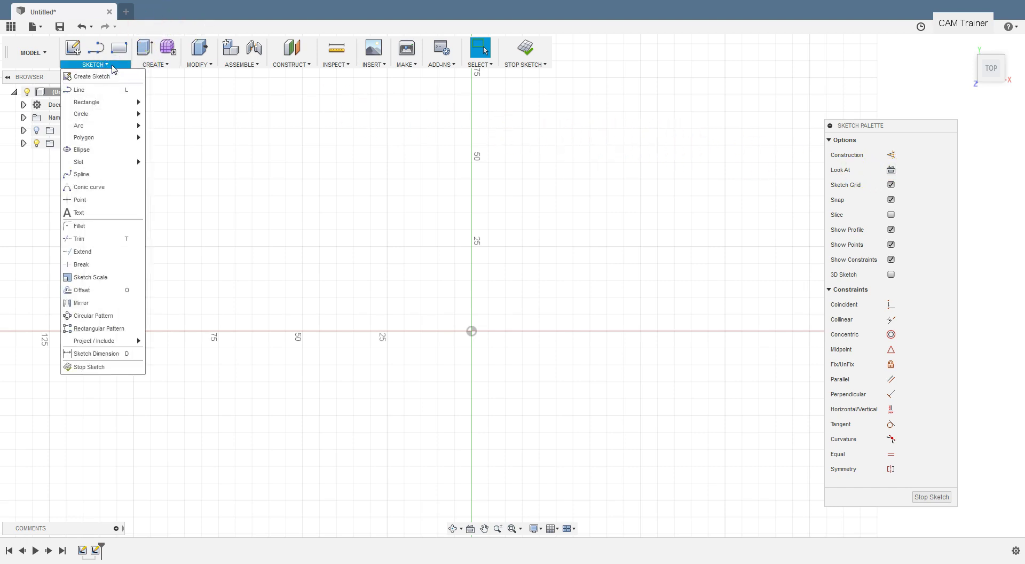
mouse_move(109, 102)
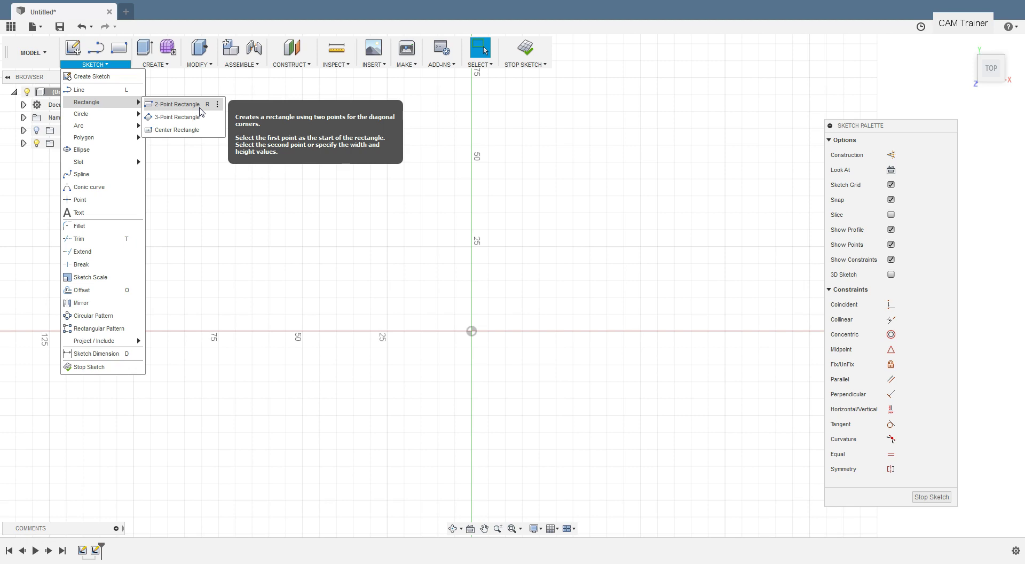
left_click(202, 111)
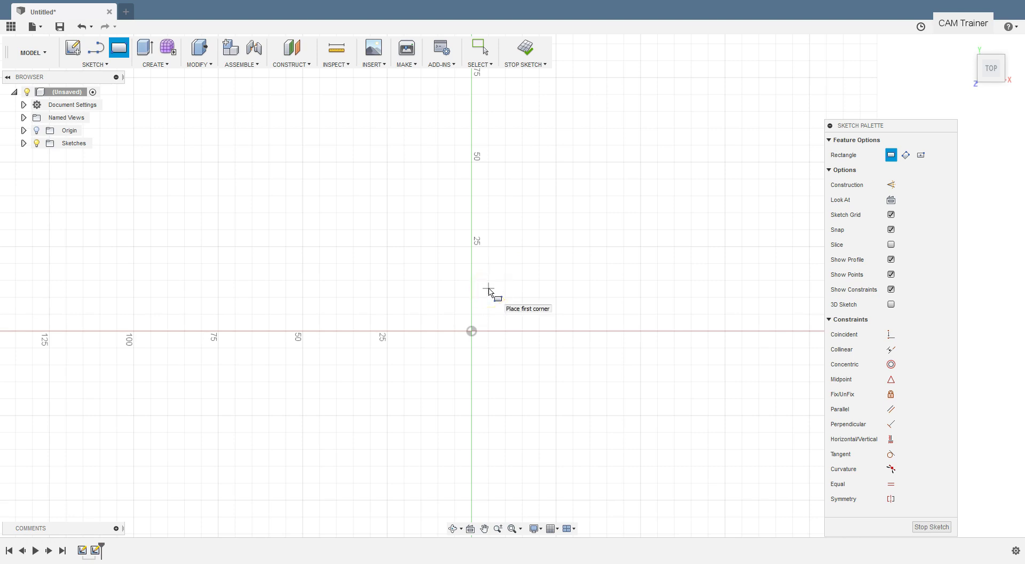
left_click(471, 331)
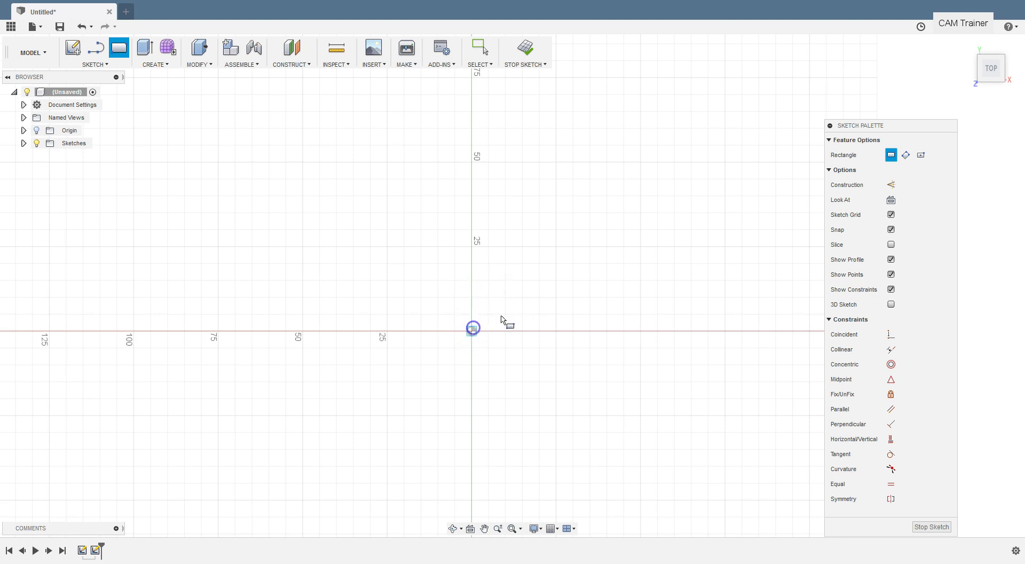
left_click(742, 112)
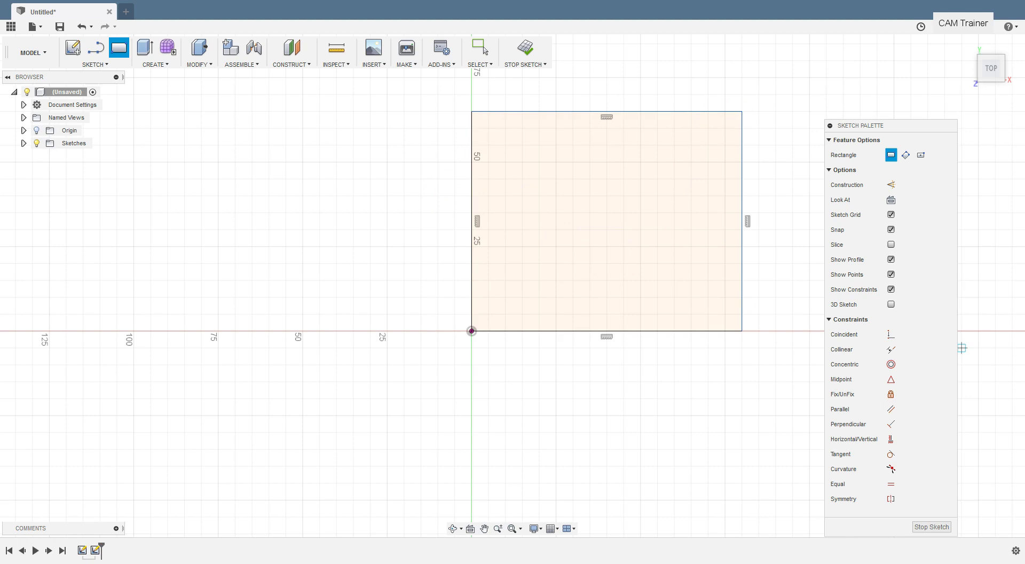
Dimension the rectangle's top edge to set its width to 400 mm.
left_click(92, 64)
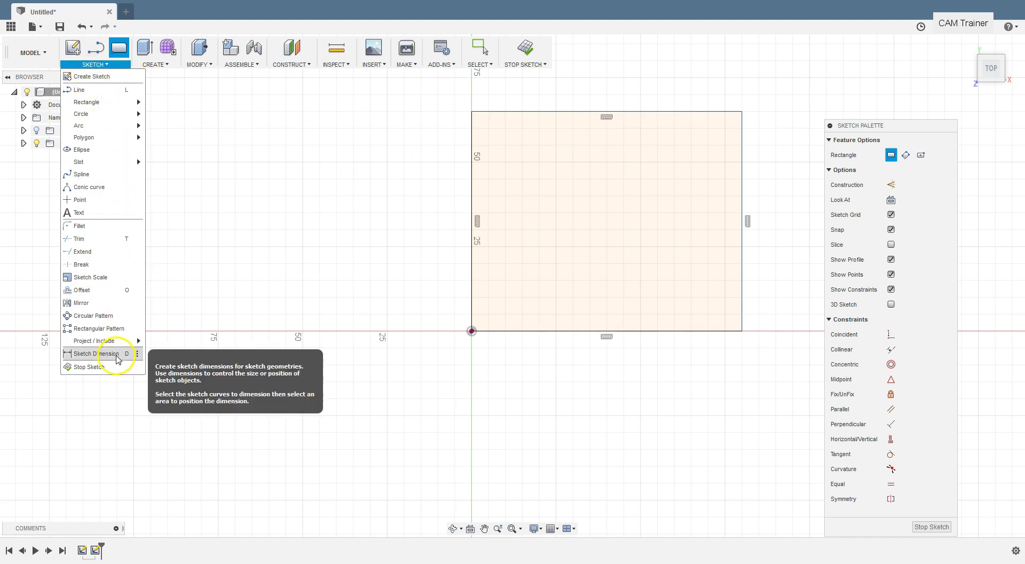
left_click(117, 357)
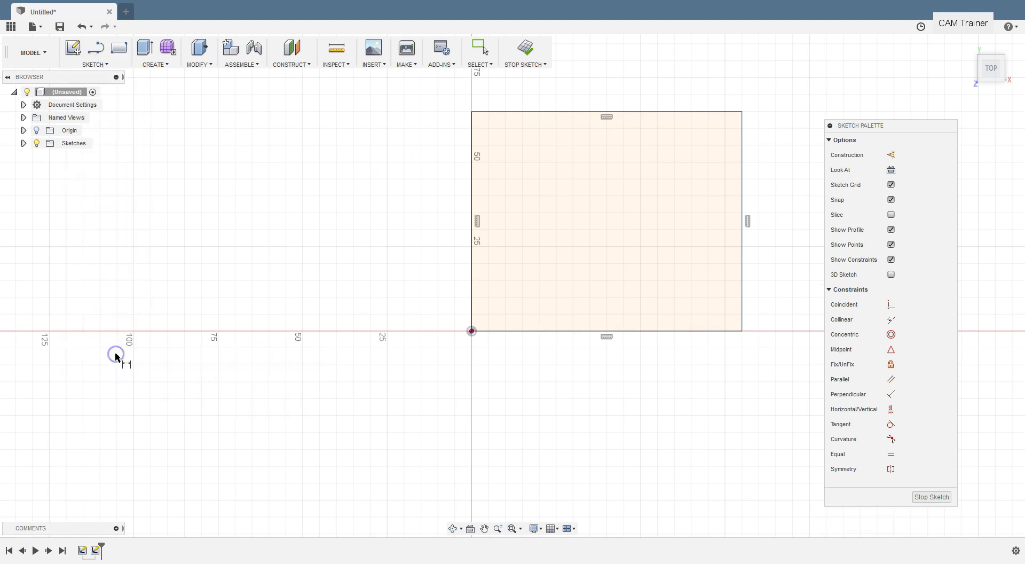
left_click(607, 111)
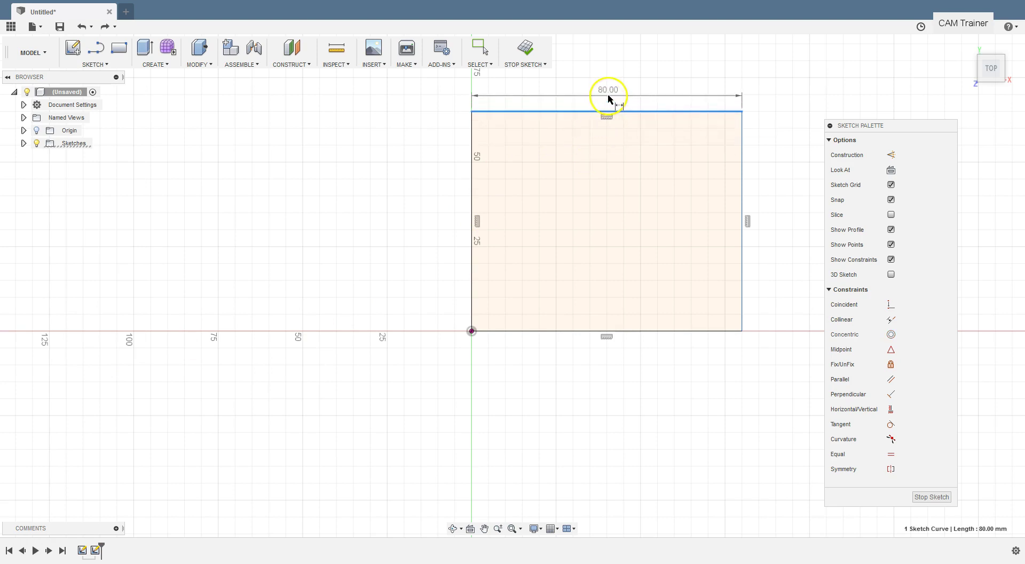
left_click(600, 92)
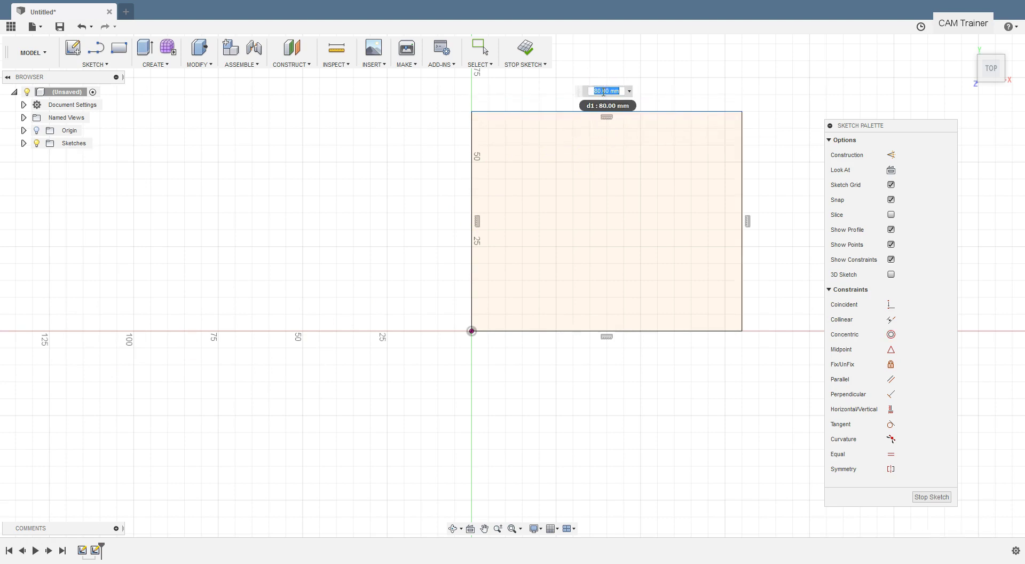
type("100")
key("Return")
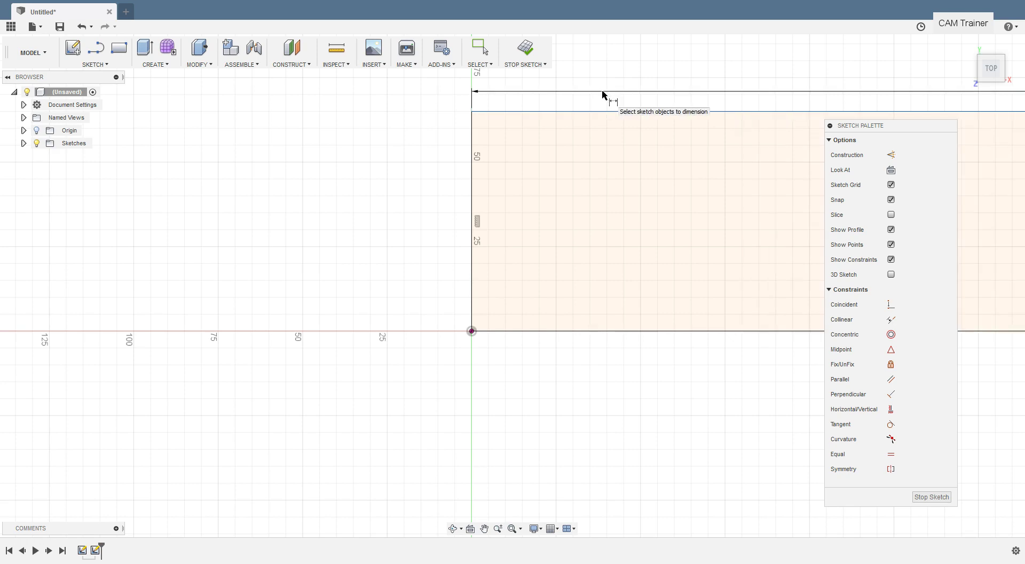
left_click(574, 128)
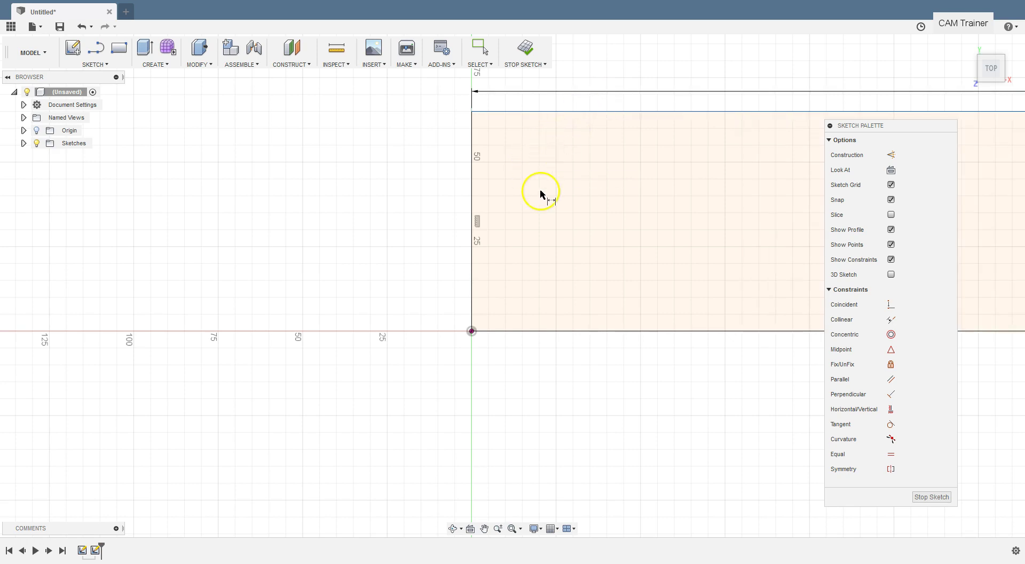
Dimension the left edge to 200 mm height and fit the sketch in view.
scroll(543, 203, "down", 3)
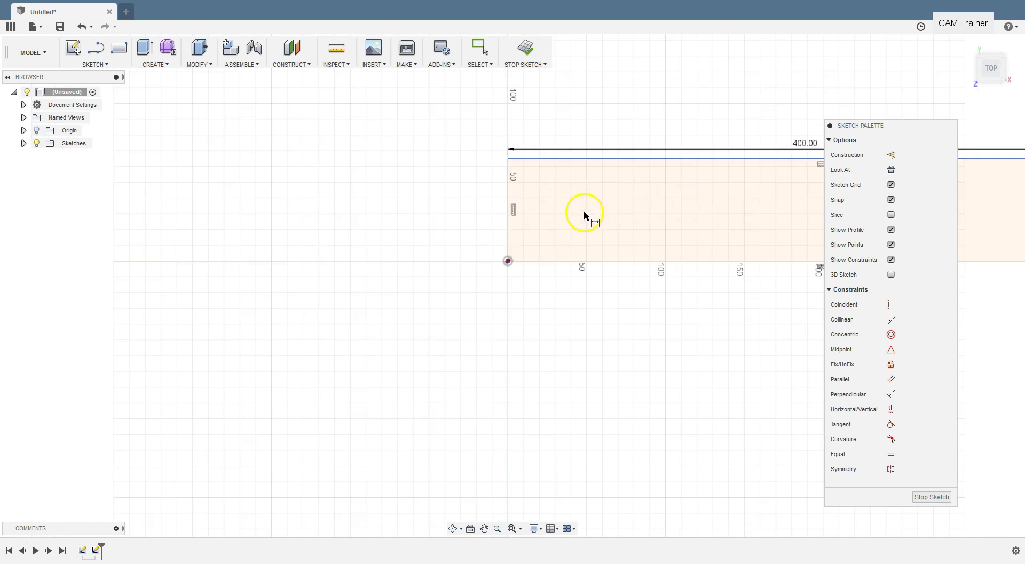
left_click(507, 202)
left_click(463, 217)
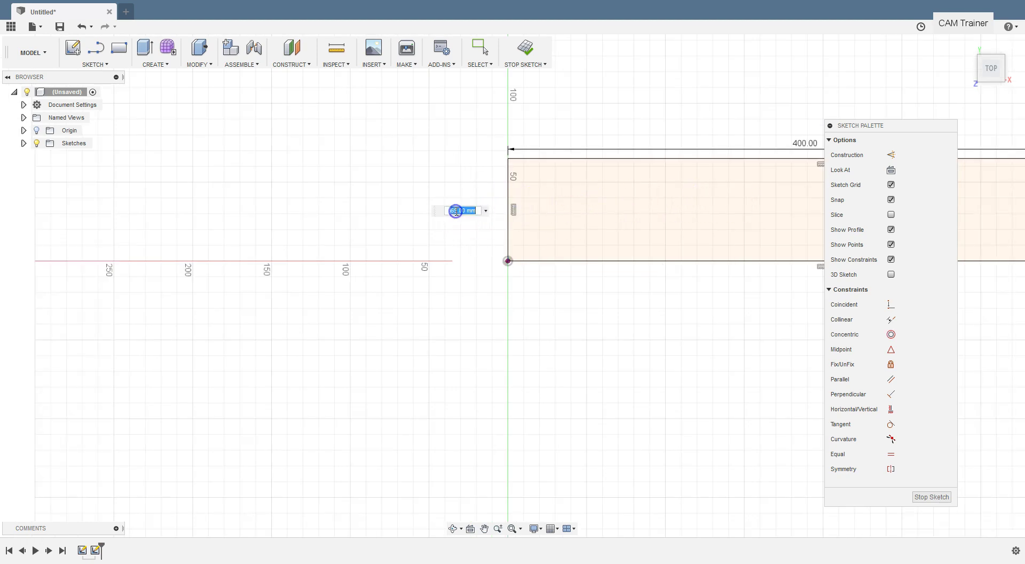
type("200")
key("Return")
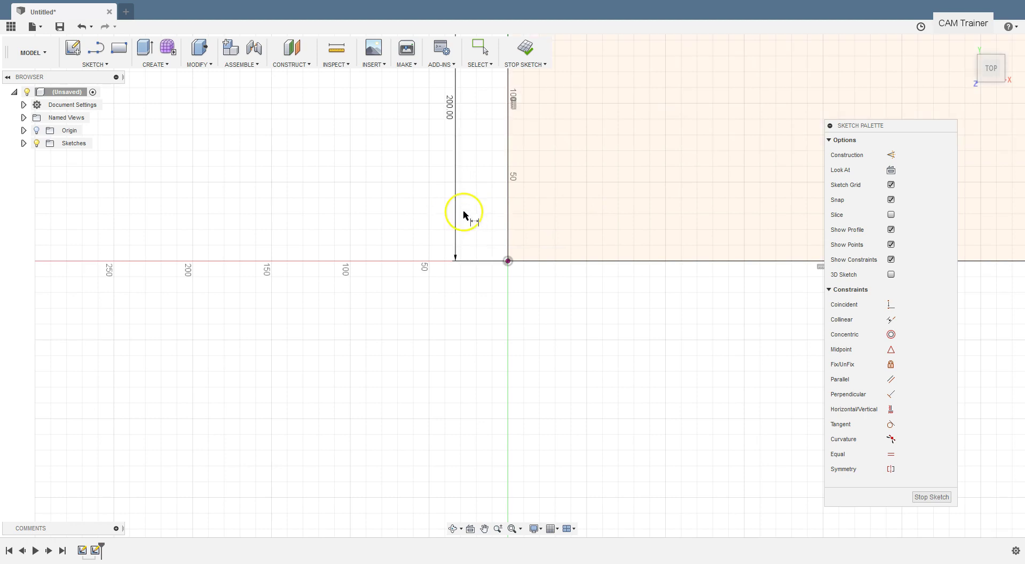
scroll(465, 221, "up", 2)
scroll(468, 226, "up", 2)
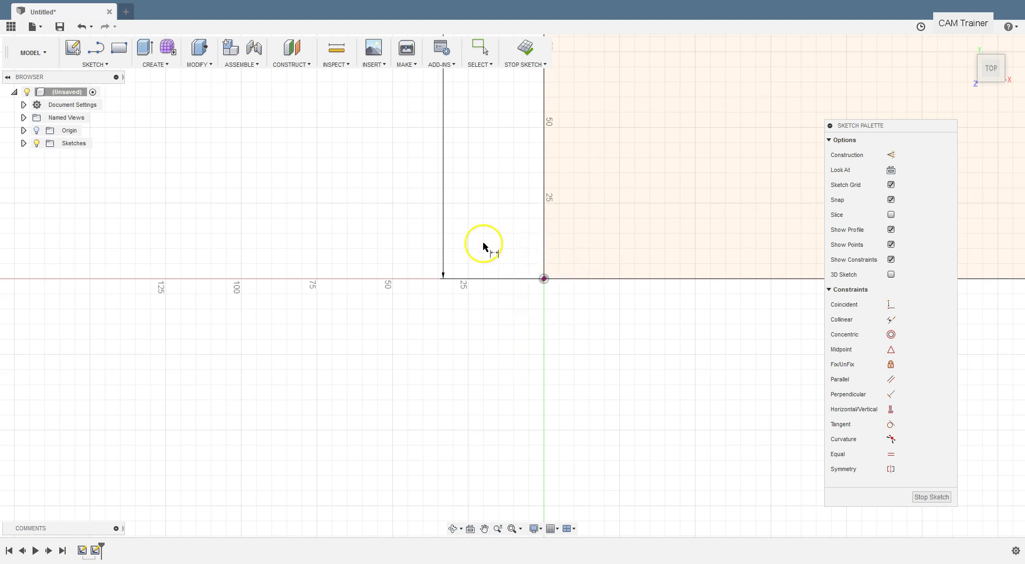
scroll(415, 256, "up", 3)
scroll(417, 259, "down", 2)
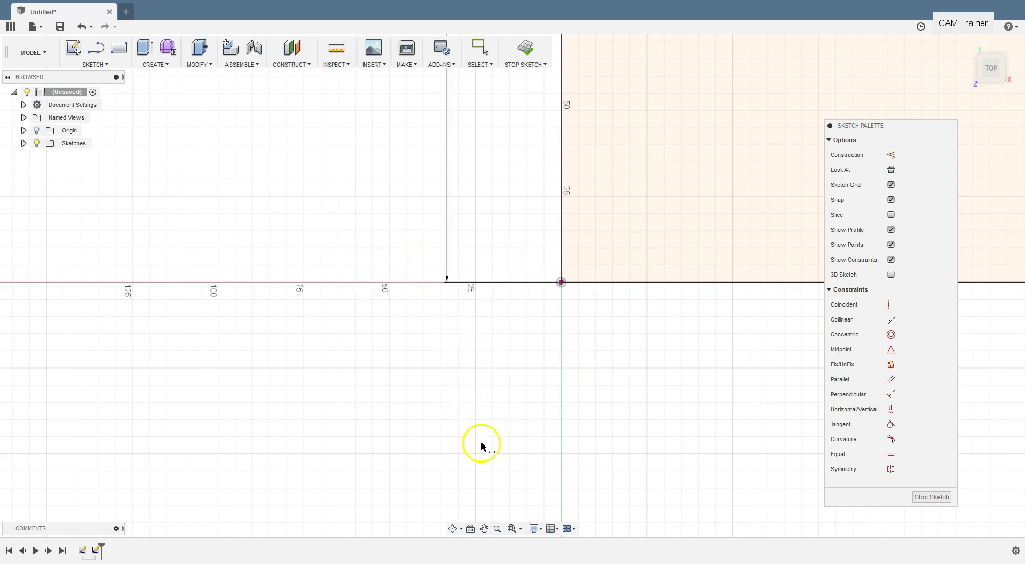
left_click(514, 529)
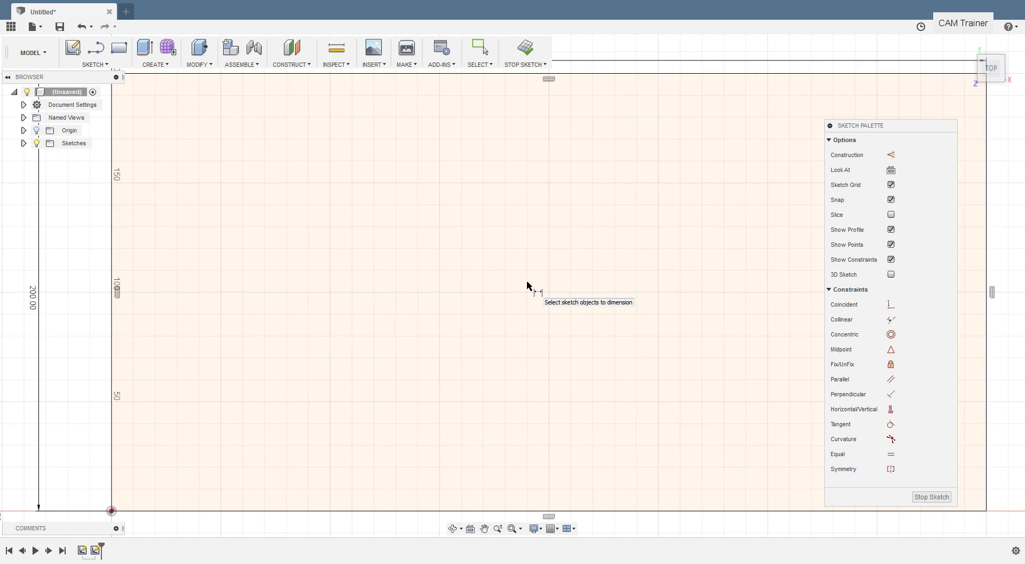
scroll(526, 286, "down", 3)
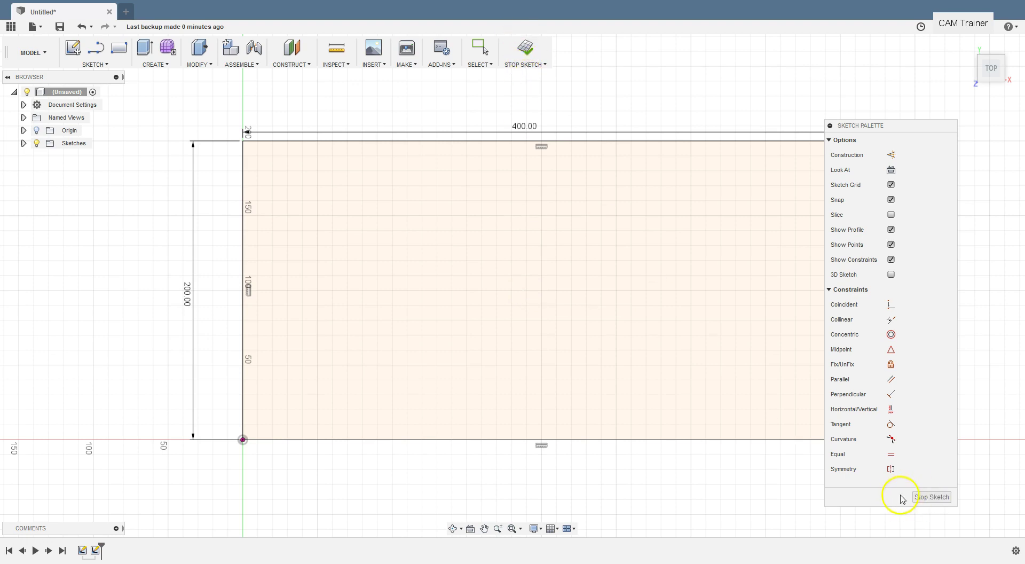
Finish the 400 × 200 mm rectangle sketch and start an Extrude.
left_click(919, 499)
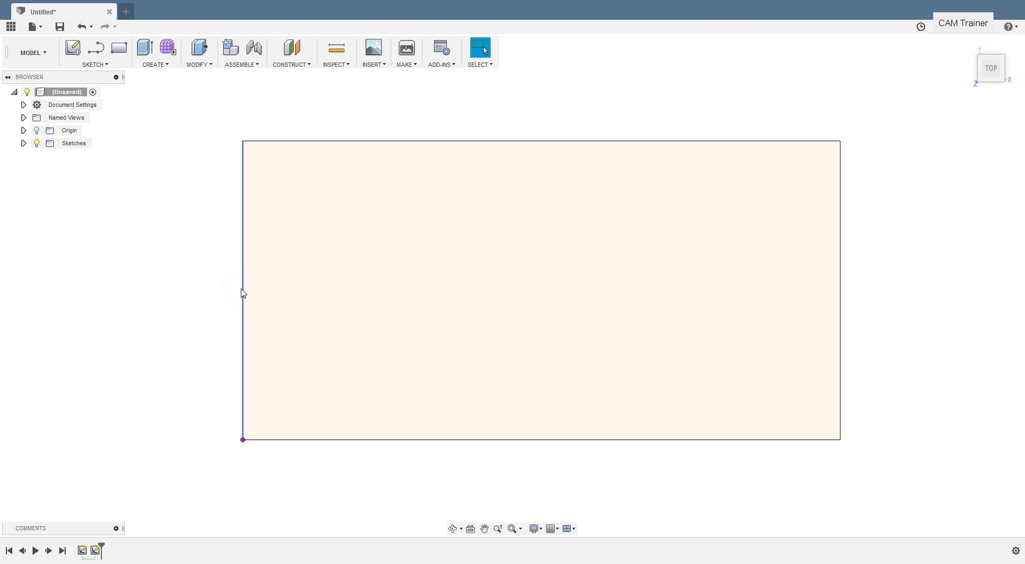
left_click(163, 66)
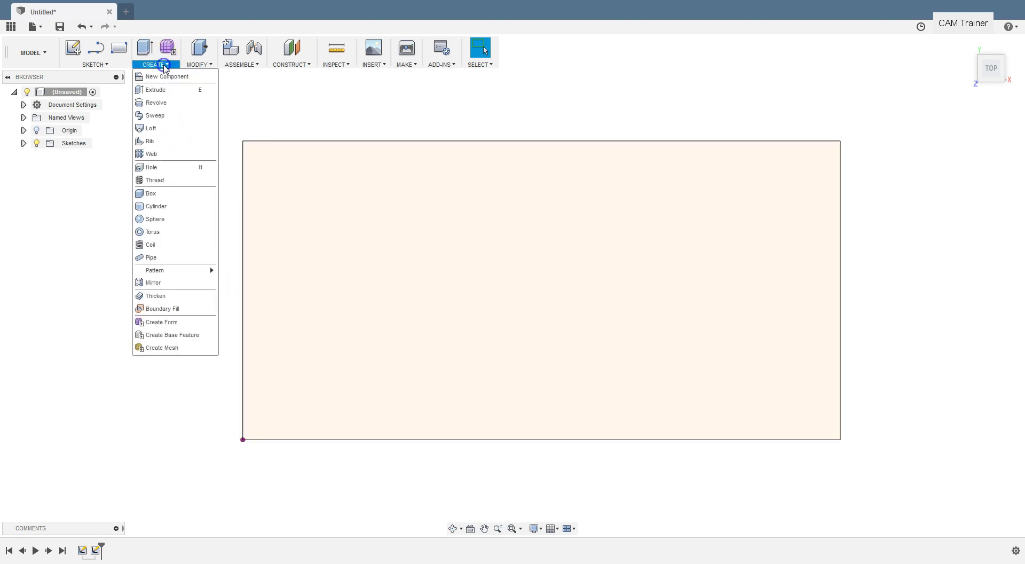
left_click(164, 97)
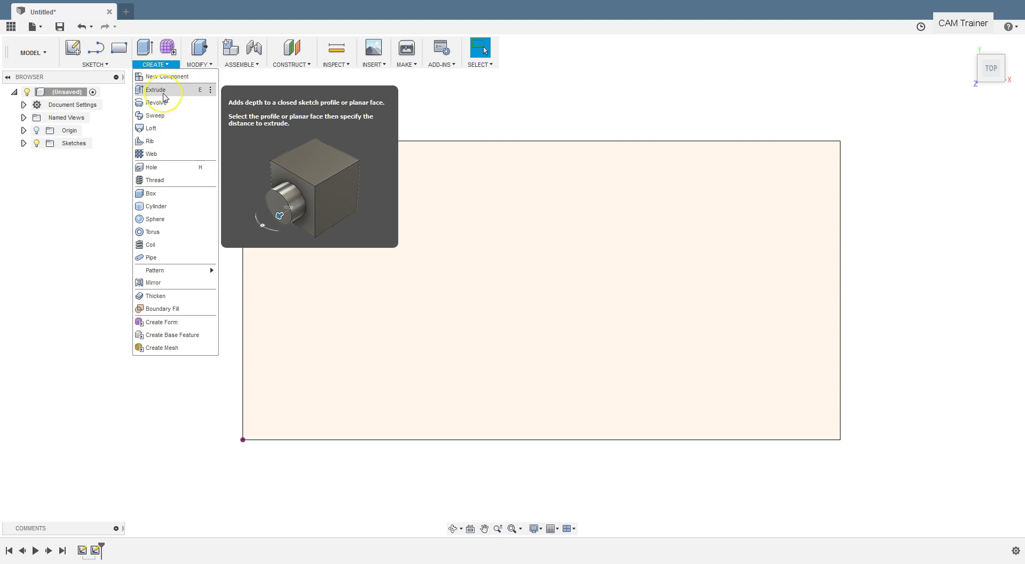
left_click(150, 54)
left_click(430, 206)
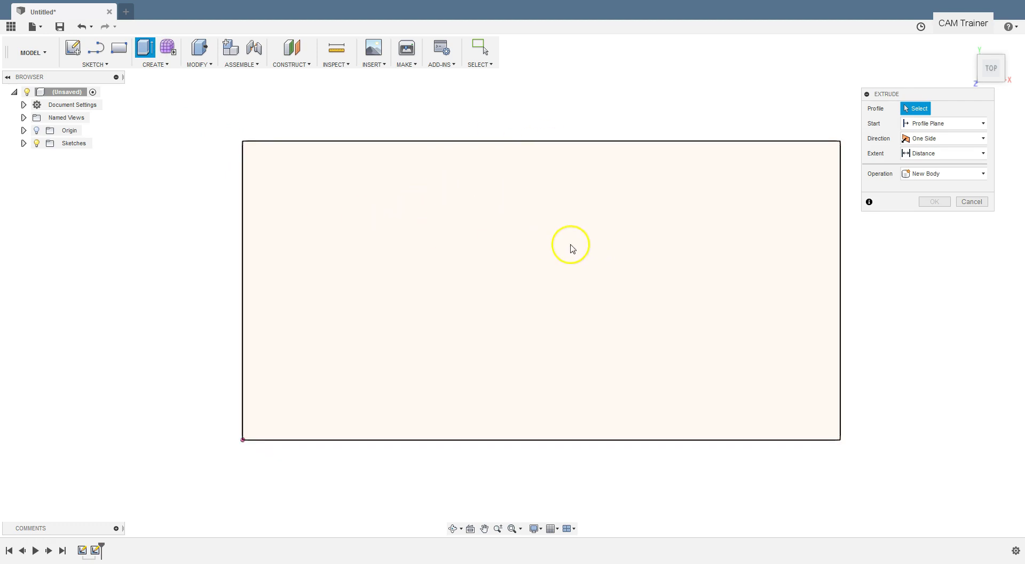
Extrude the rectangle profile 25 mm into a solid plate.
mouse_move(286, 327)
middle_mouse_down("shift")
mouse_move(255, 255)
mouse_move(259, 286)
middle_mouse_up("shift")
left_click(344, 251)
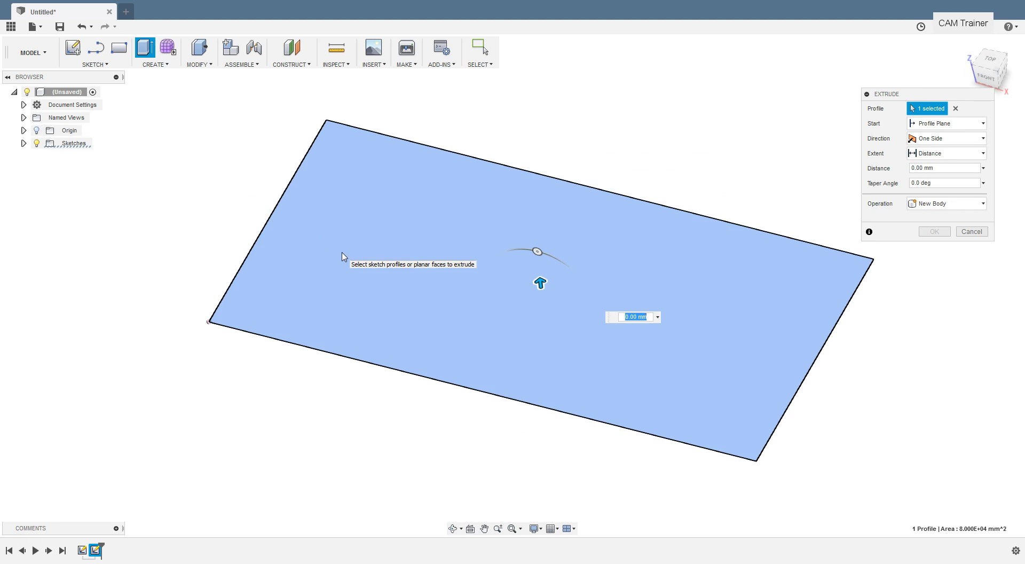
left_click(351, 258)
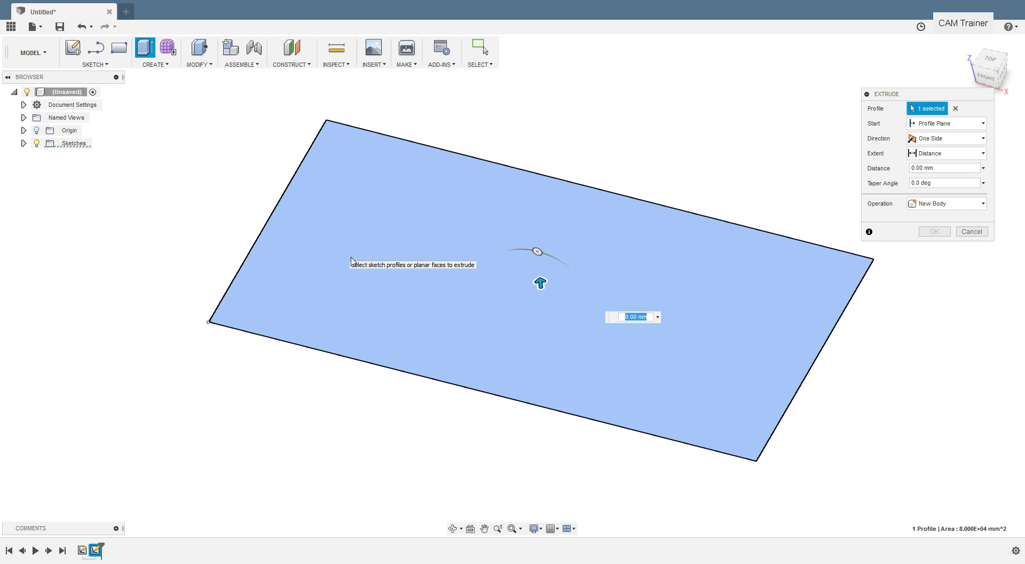
left_click_drag(539, 283, 533, 253)
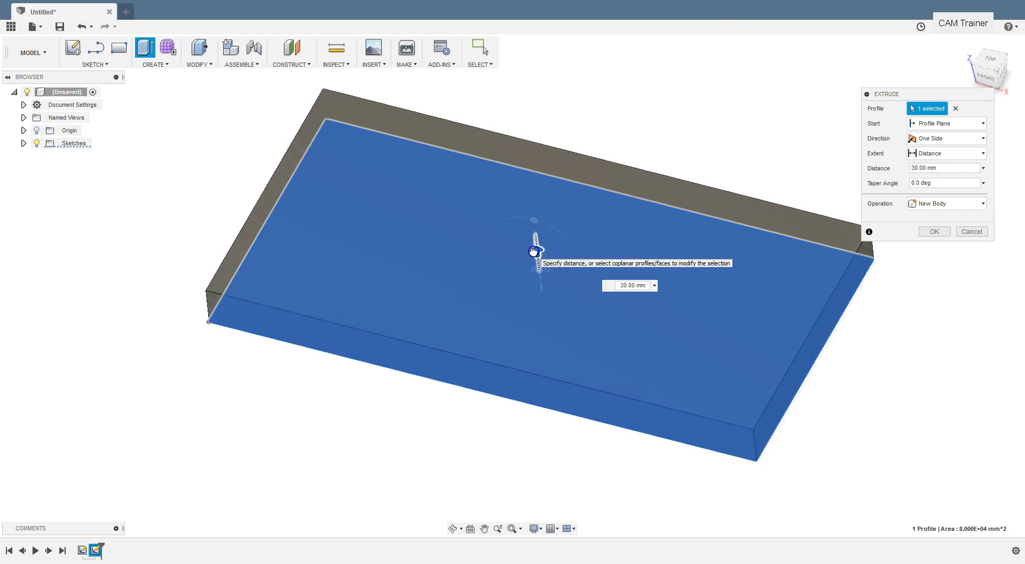
left_click(632, 286)
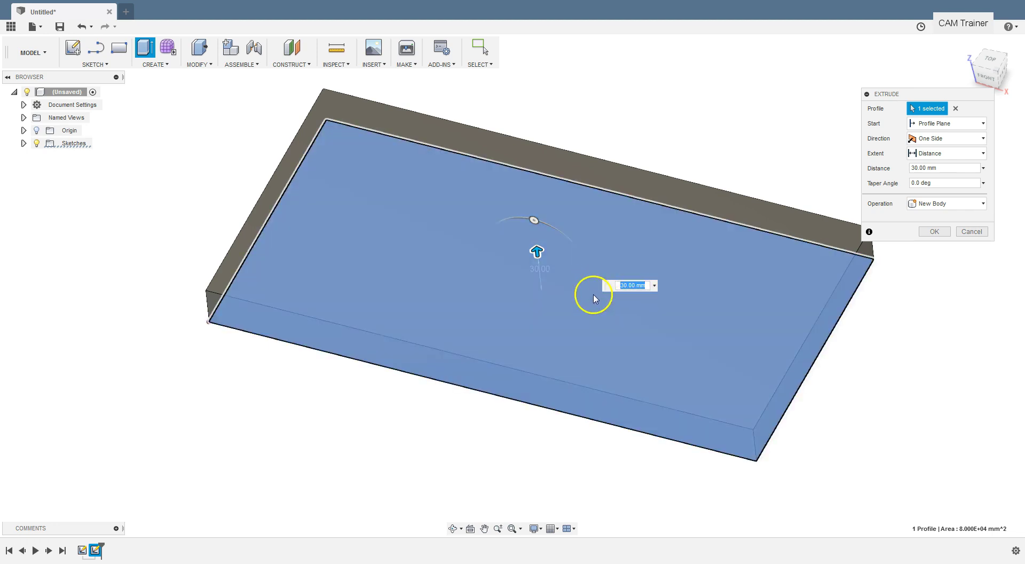
key("Return")
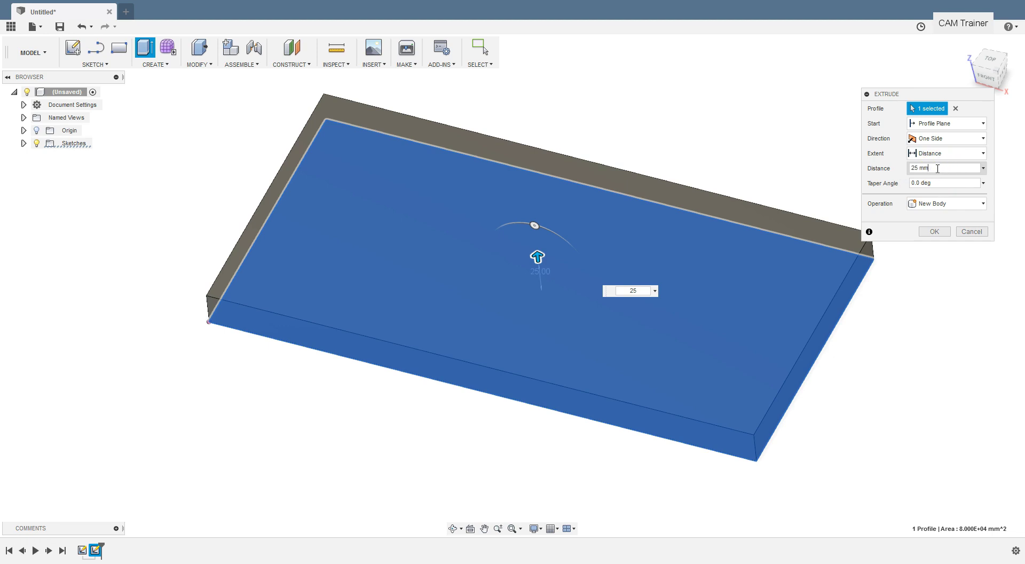
key("Return")
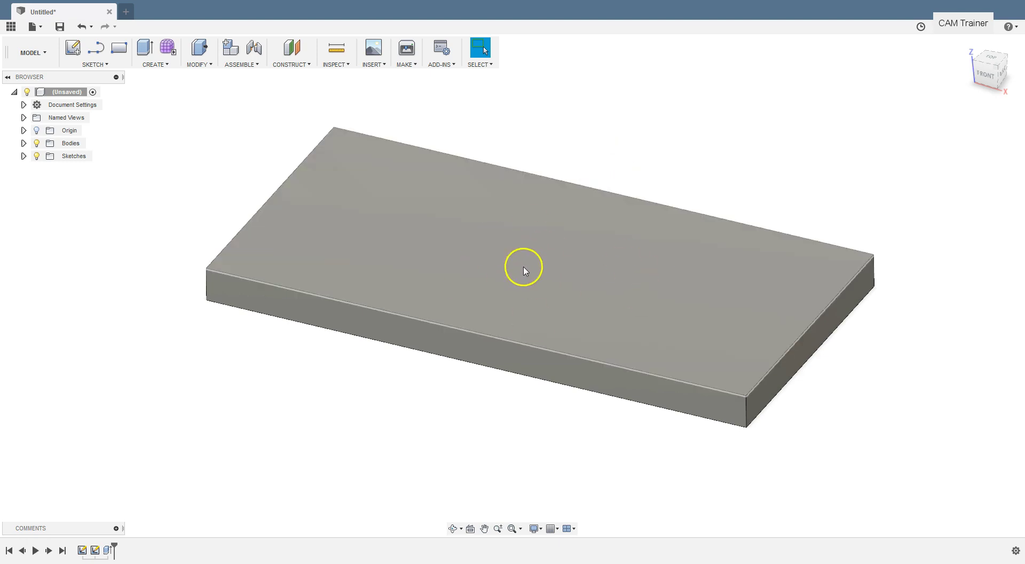
Create a new sketch on the plate's top face and frame the face in view.
left_click(503, 260)
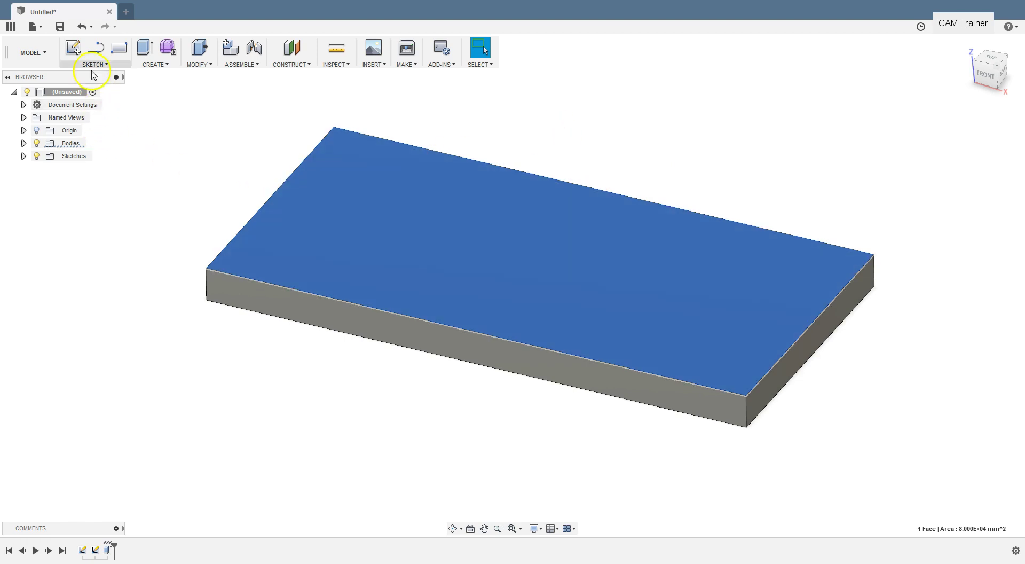
left_click(74, 48)
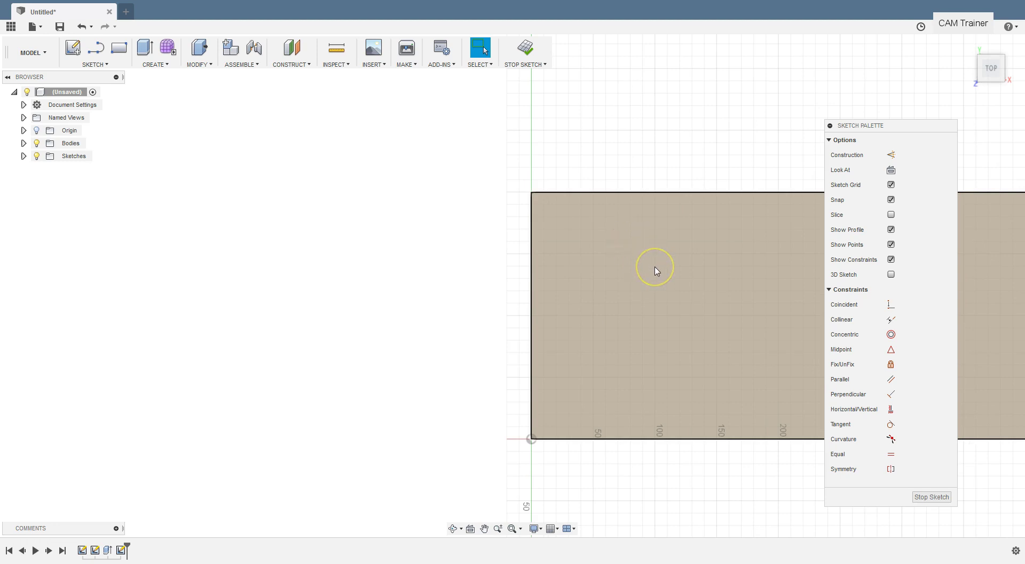
middle_click_drag(656, 271, 385, 245)
key("Escape")
left_click(541, 298)
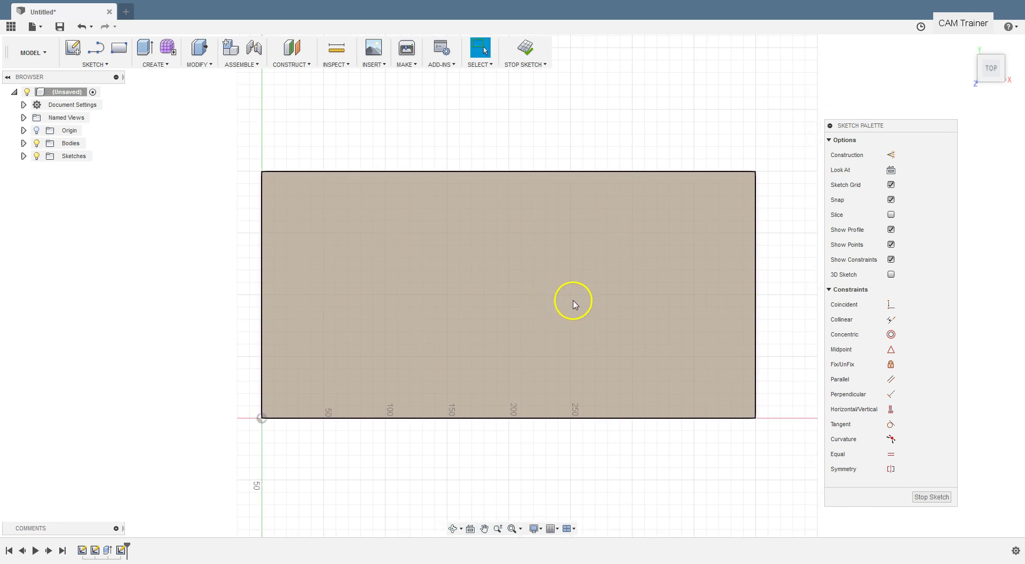
mouse_move(562, 324)
middle_mouse_down()
mouse_move(533, 222)
mouse_move(561, 245)
mouse_move(556, 359)
mouse_move(558, 345)
middle_mouse_up()
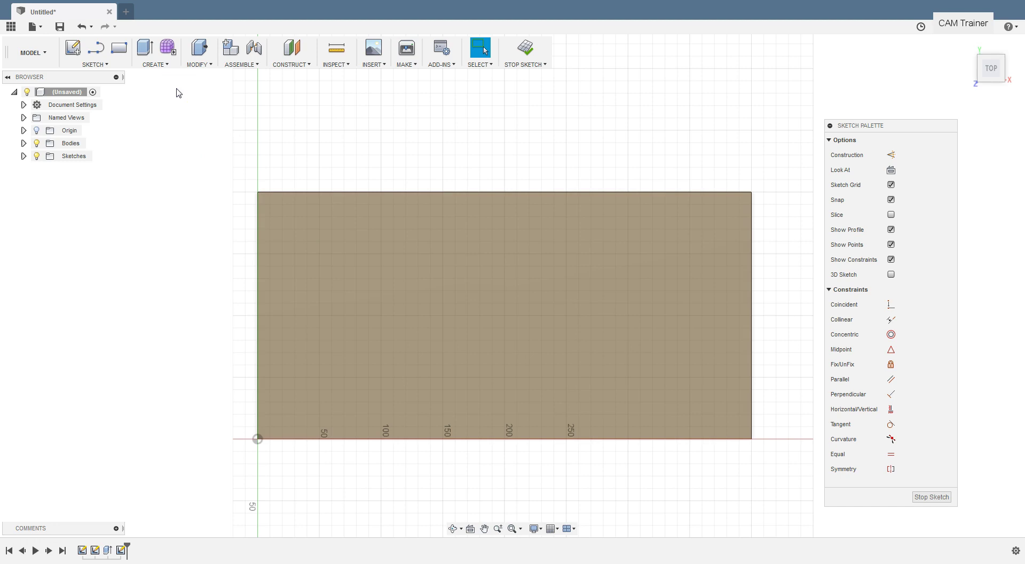
left_click(94, 65)
Draw four centre-diameter circles near the lower-left, top-left, top-right and bottom-right corners.
mouse_move(105, 117)
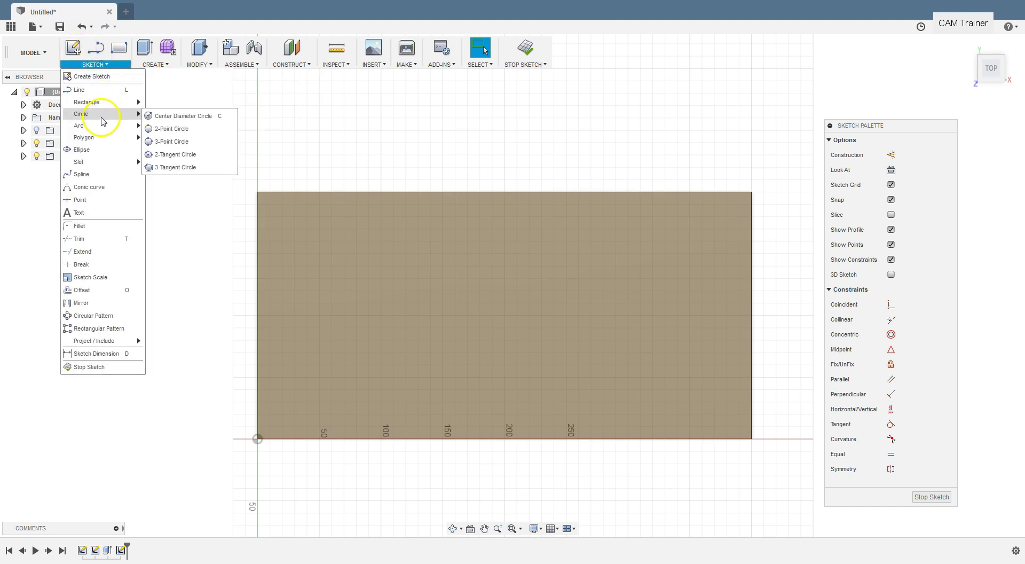
left_click(202, 117)
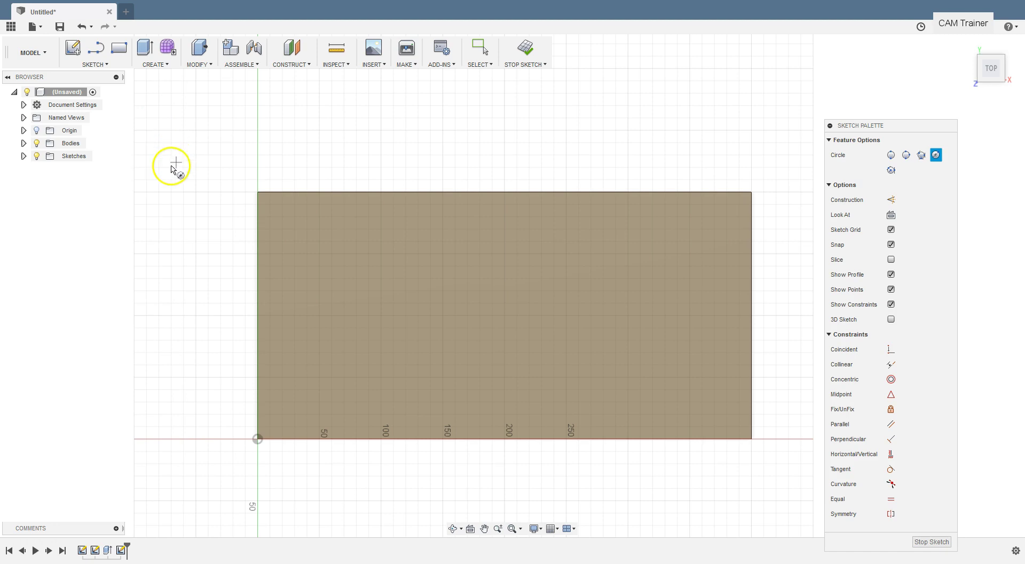
left_click(282, 413)
left_click(299, 421)
left_click(288, 227)
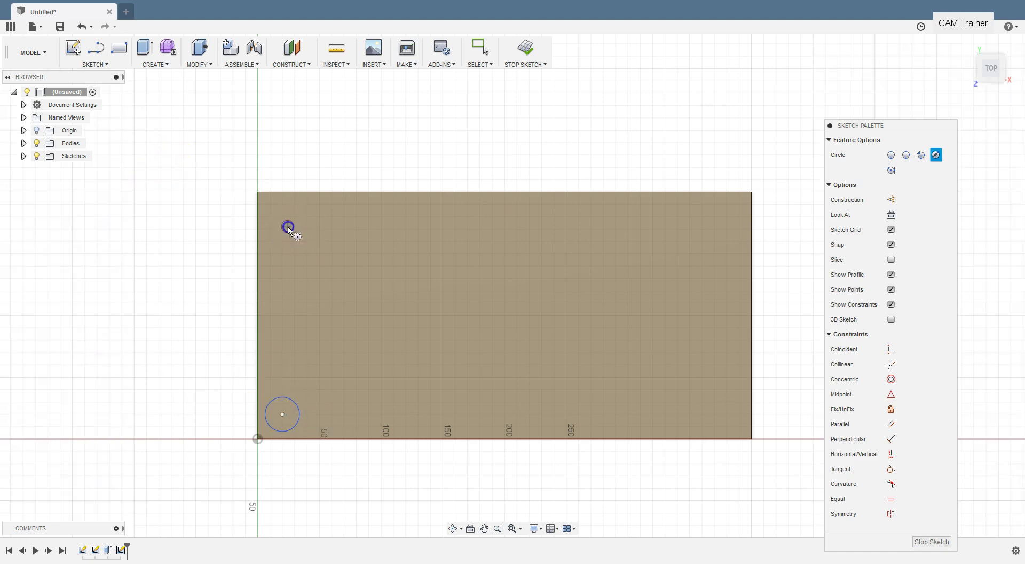
left_click(301, 244)
left_click(723, 227)
left_click(718, 242)
left_click(723, 420)
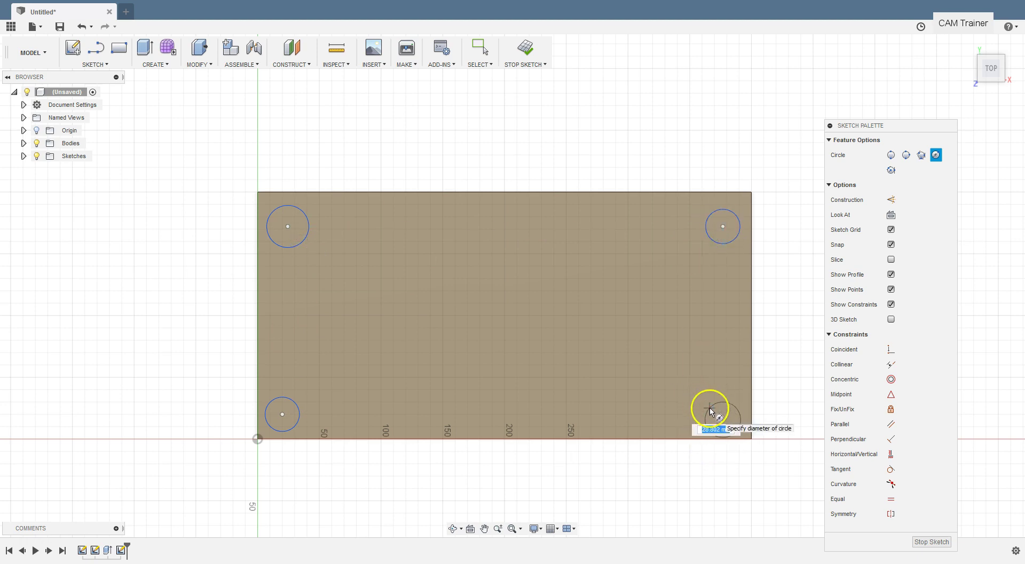
left_click(709, 407)
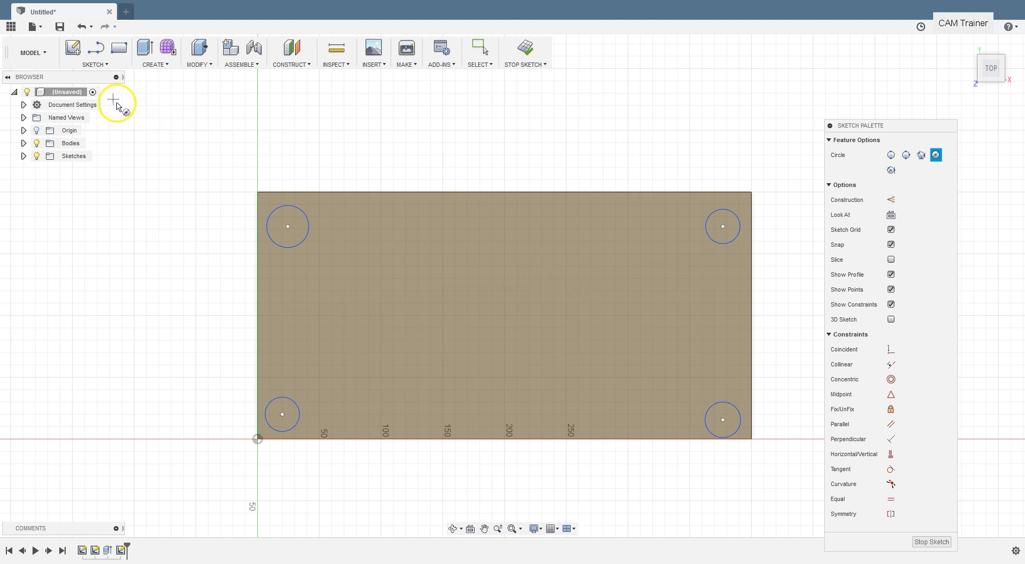
left_click(106, 64)
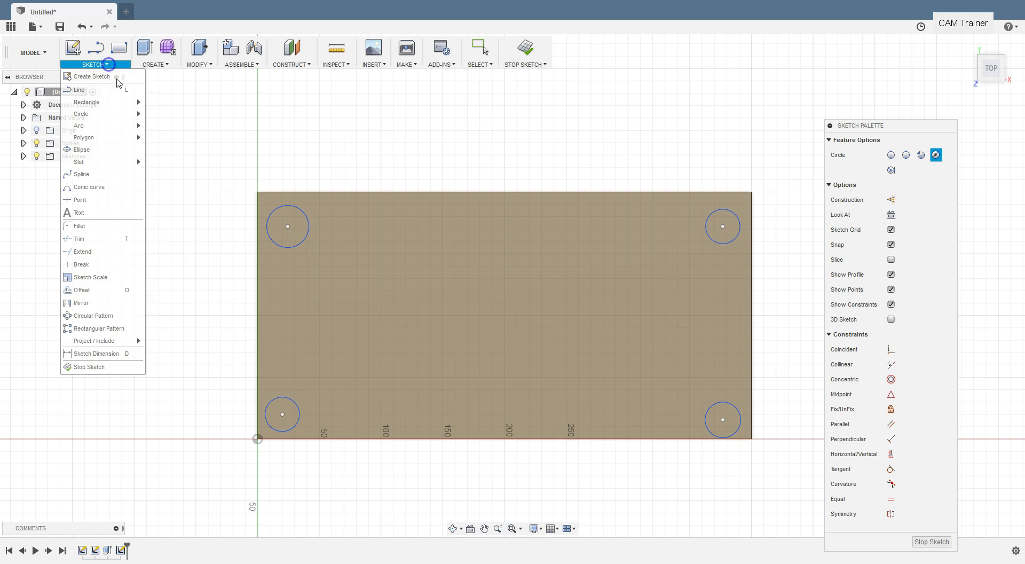
Dimension the lower-left and top-left circles to 21 mm diameter.
left_click(114, 354)
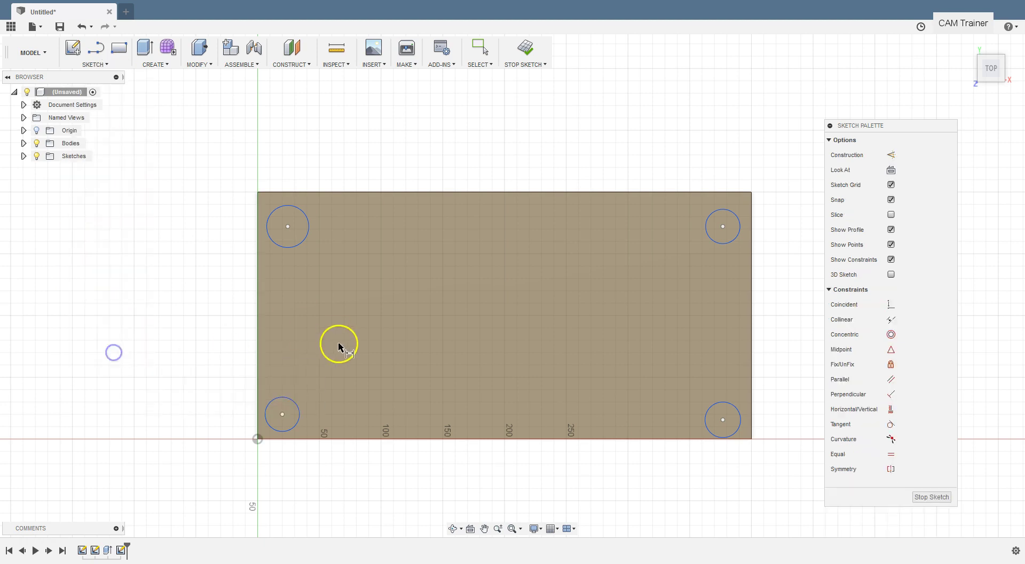
left_click(285, 399)
left_click(318, 367)
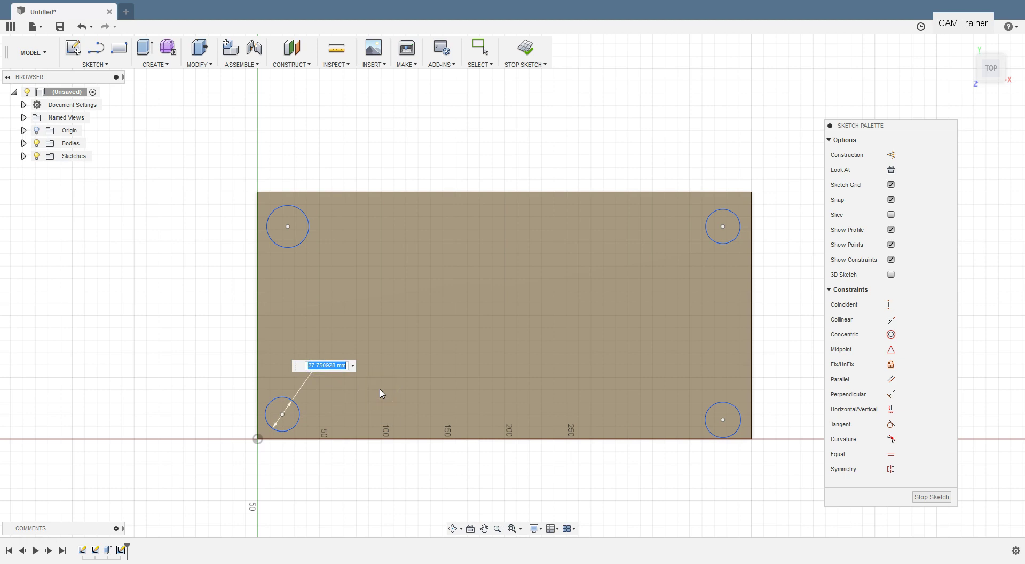
key("Return")
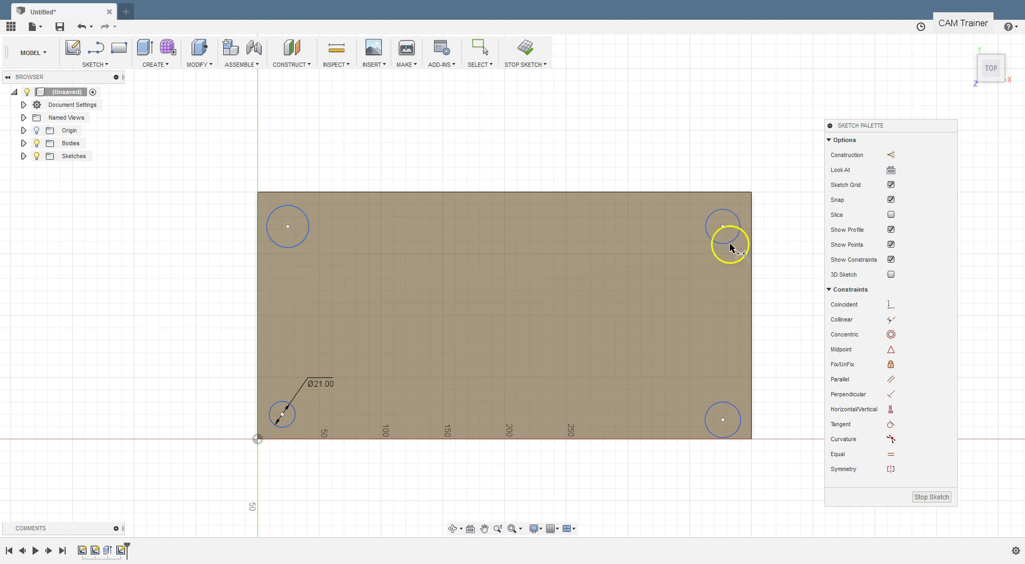
left_click(305, 238)
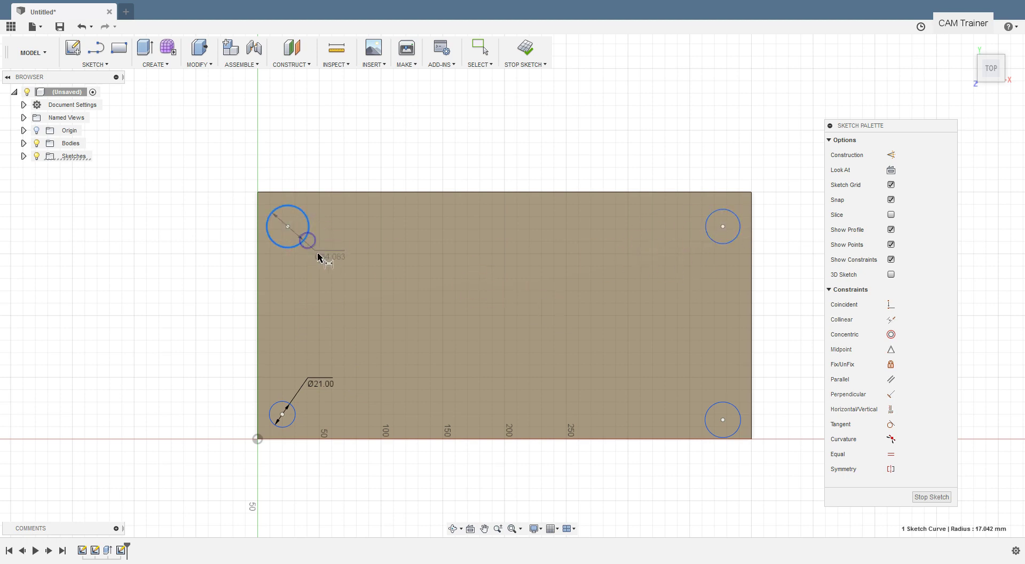
left_click(321, 252)
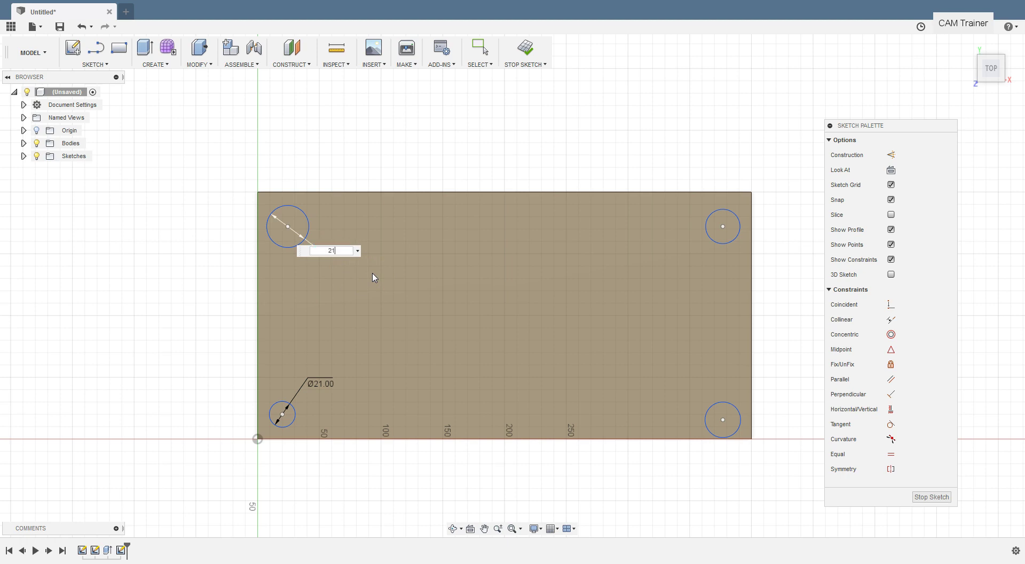
left_click(95, 64)
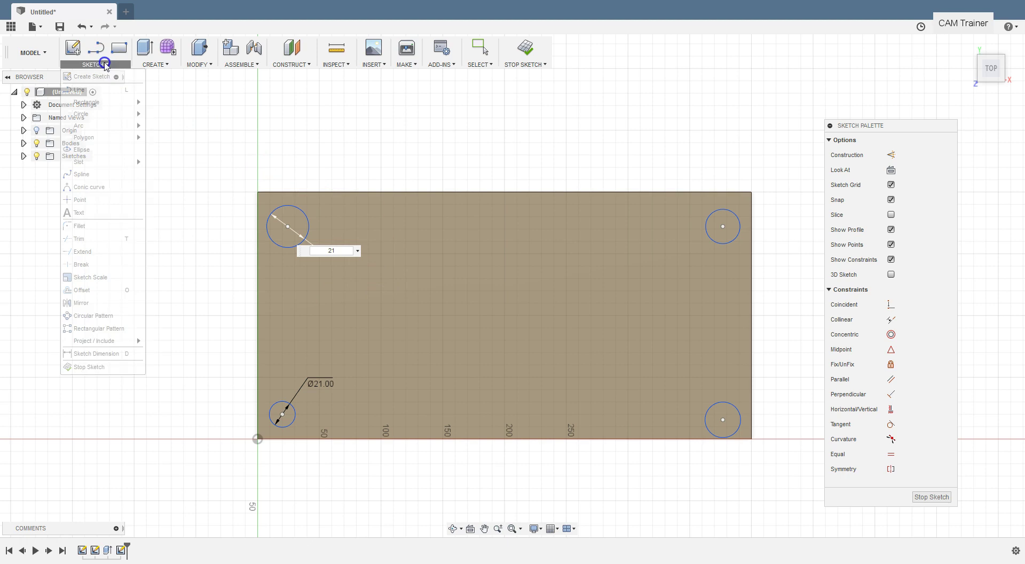
left_click(101, 353)
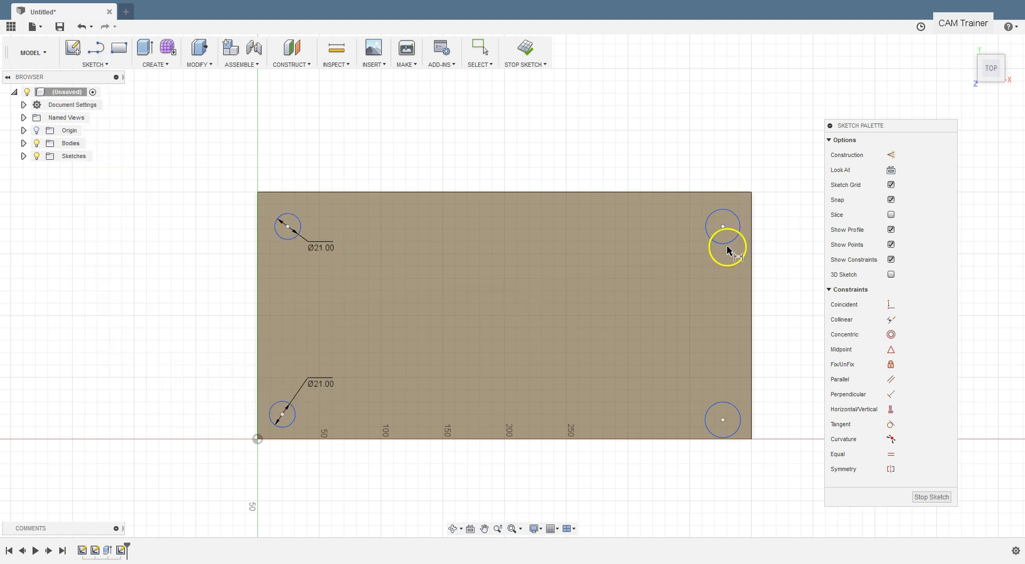
Dimension the top-right and bottom-right circles to 21 mm diameter.
left_click(727, 245)
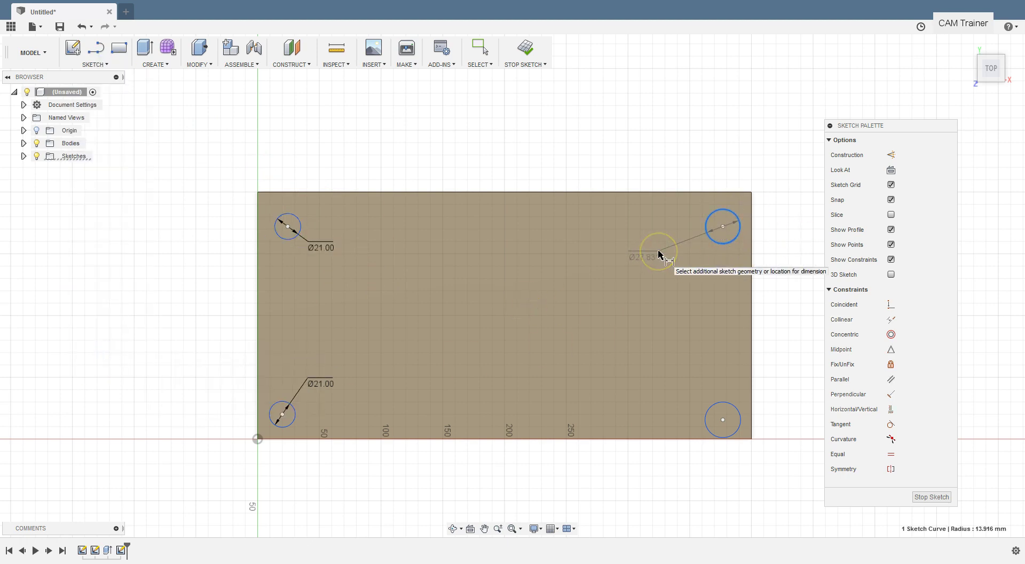
left_click(658, 254)
type("21")
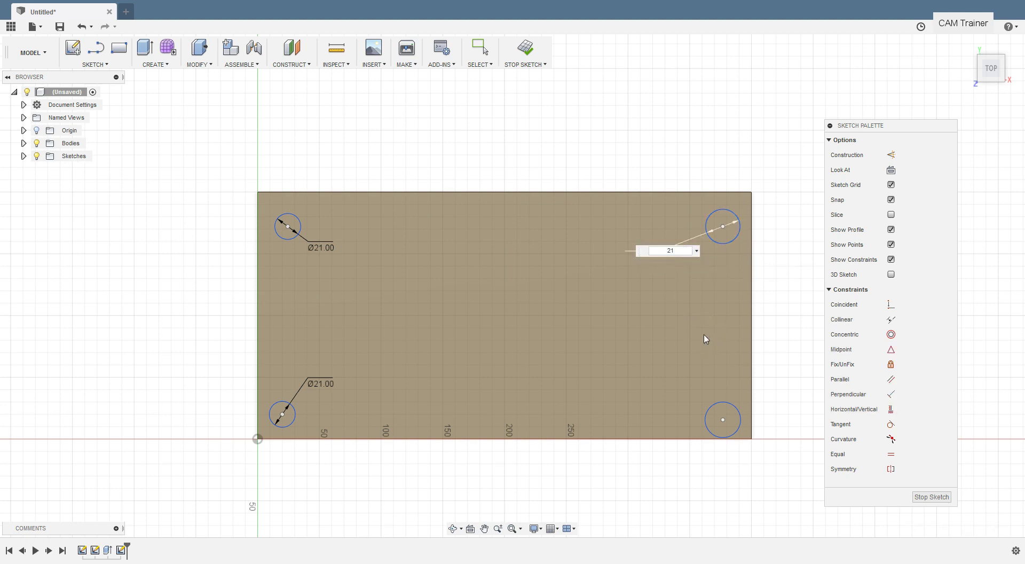
key("Return")
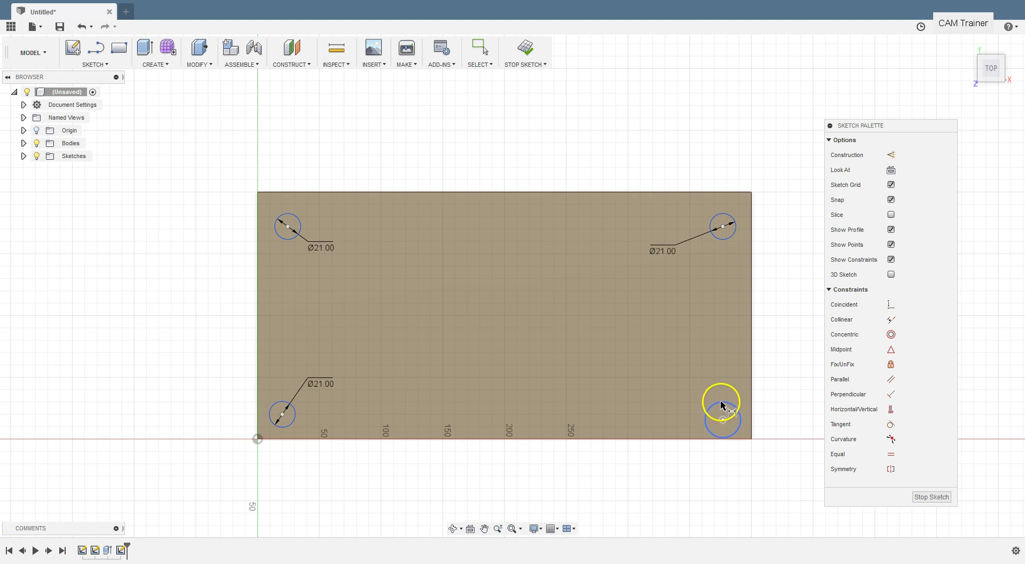
left_click(720, 403)
left_click(661, 385)
type("21")
key("Return")
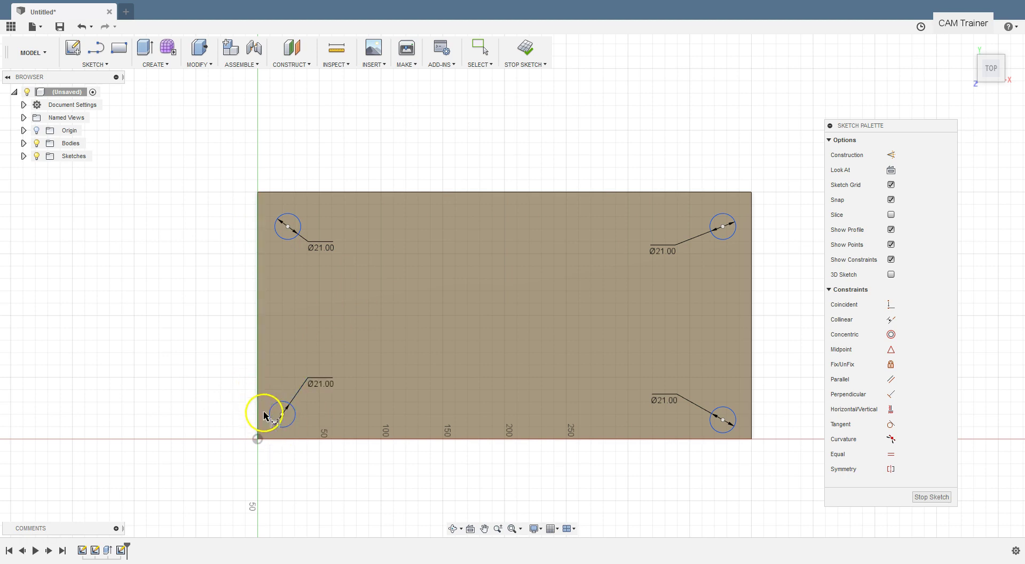
Place the bottom-left hole 25 mm from the plate's left and bottom edges.
left_click(282, 414)
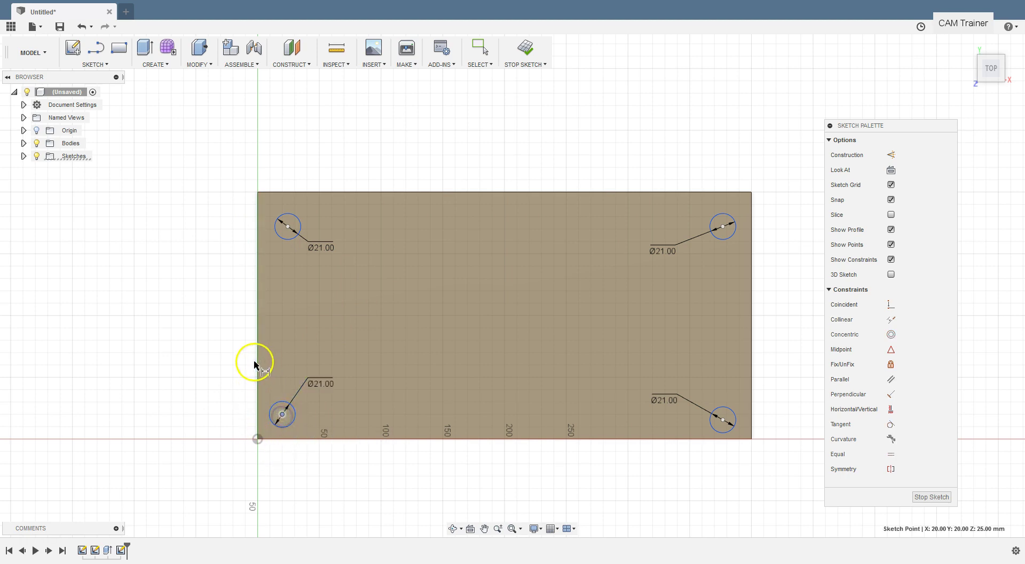
left_click(259, 377)
left_click(226, 460)
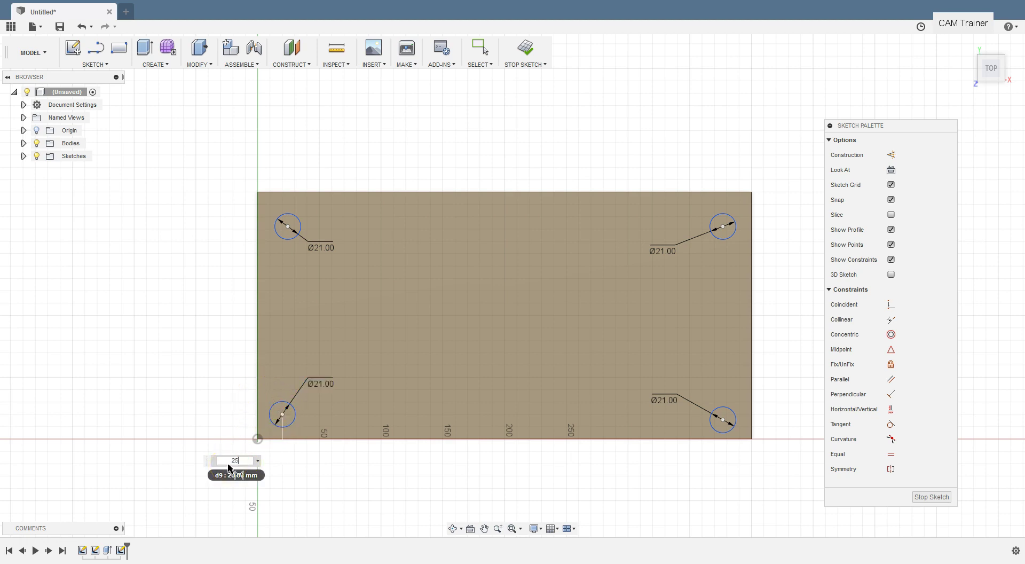
type("5")
key("Return")
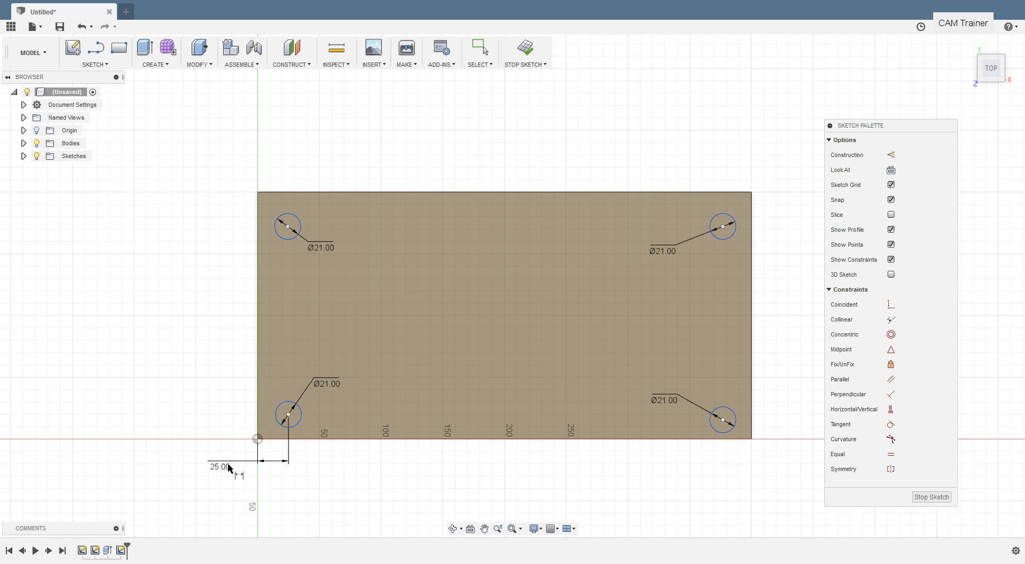
left_click(287, 415)
left_click(303, 440)
left_click(231, 418)
type("25")
key("Return")
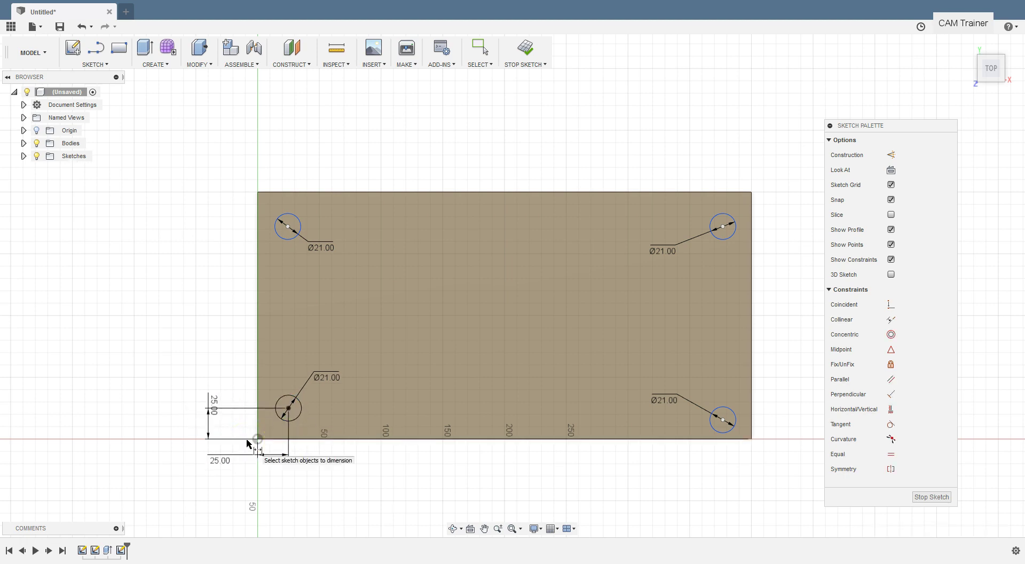
Place the top-left hole 25 mm from the plate's left and top edges.
left_click(287, 228)
left_click(257, 229)
left_click(217, 220)
type("25")
key("Return")
left_click(288, 226)
left_click(266, 192)
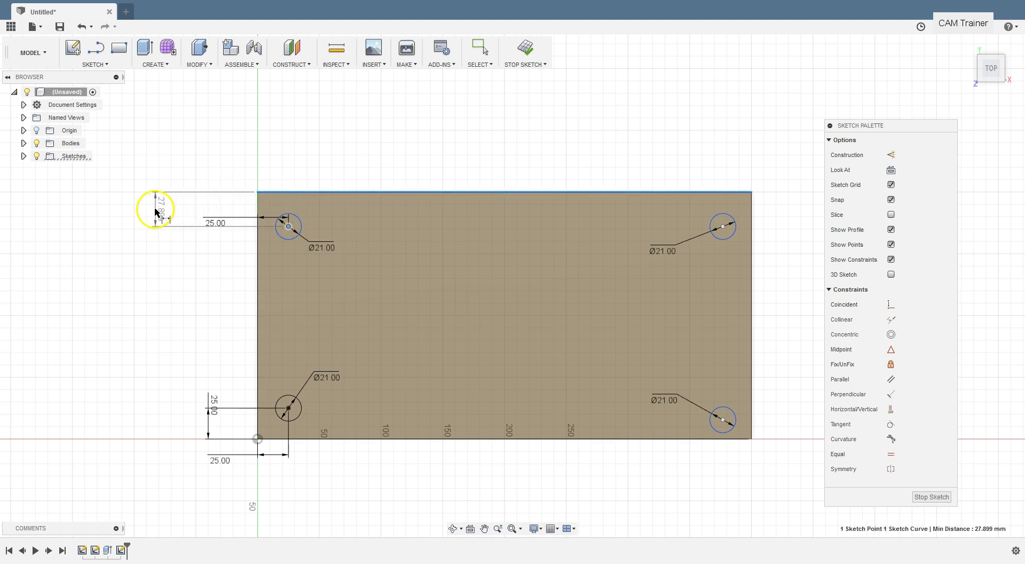
left_click(156, 208)
type("25")
key("Return")
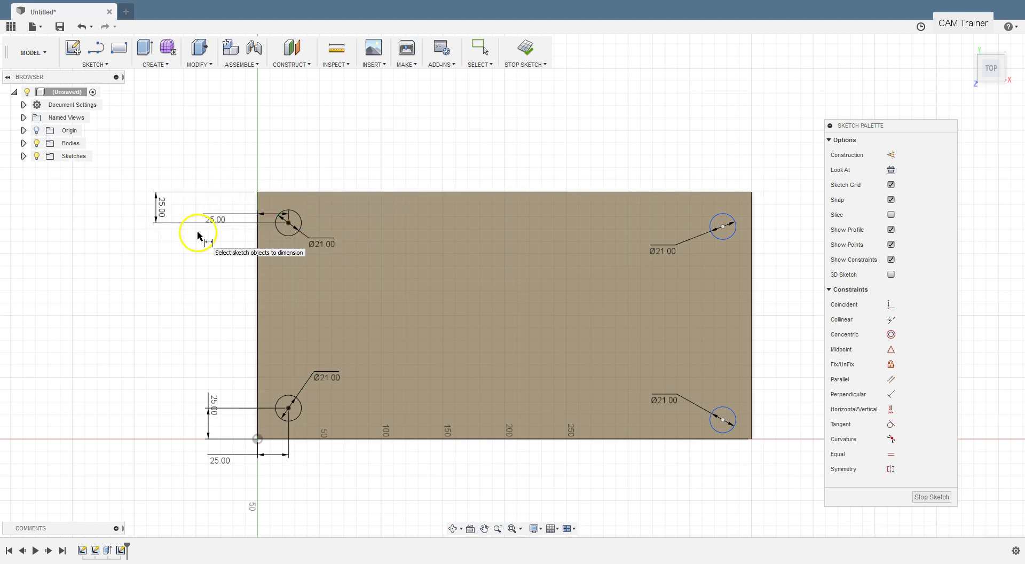
Place the top-right hole 25 mm from the plate's top and right edges.
left_click(723, 227)
left_click(727, 192)
left_click(780, 205)
type("25")
key("Return")
left_click(723, 224)
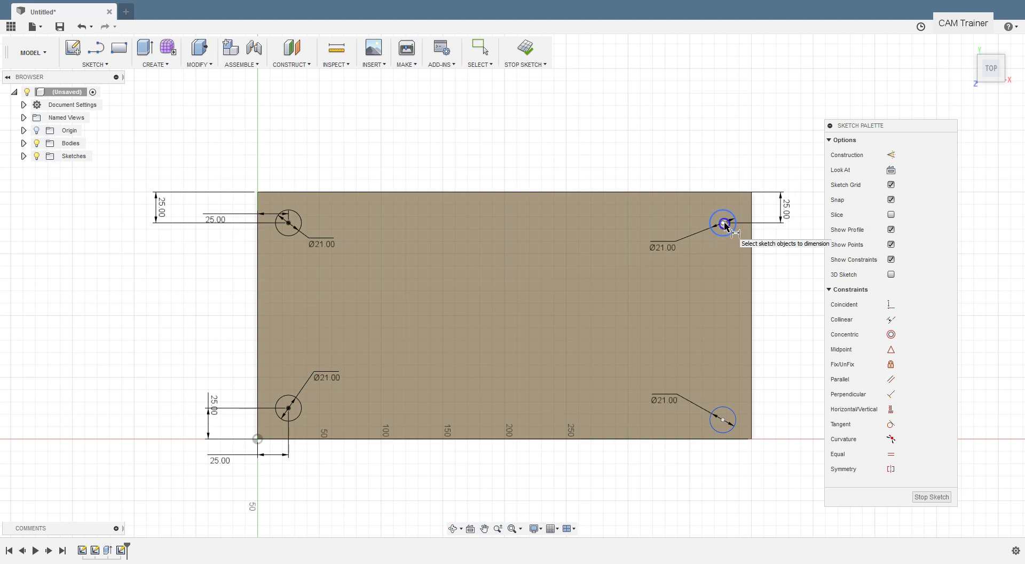
left_click(751, 206)
left_click(735, 167)
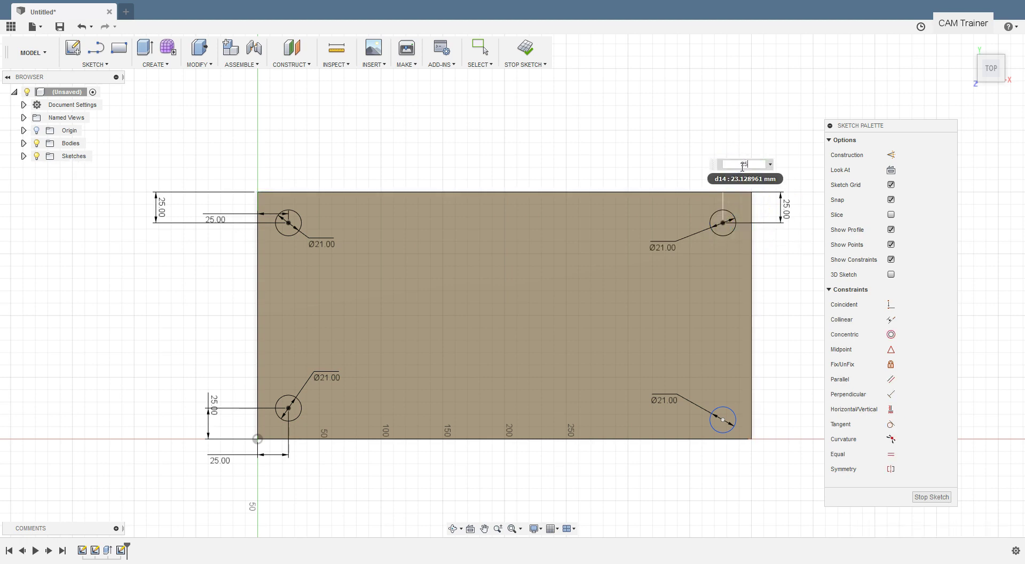
type("25")
key("Return")
Place the bottom-right hole 25 mm from the plate's right and bottom edges.
left_click(723, 420)
left_click(752, 401)
left_click(744, 469)
type("25")
key("Return")
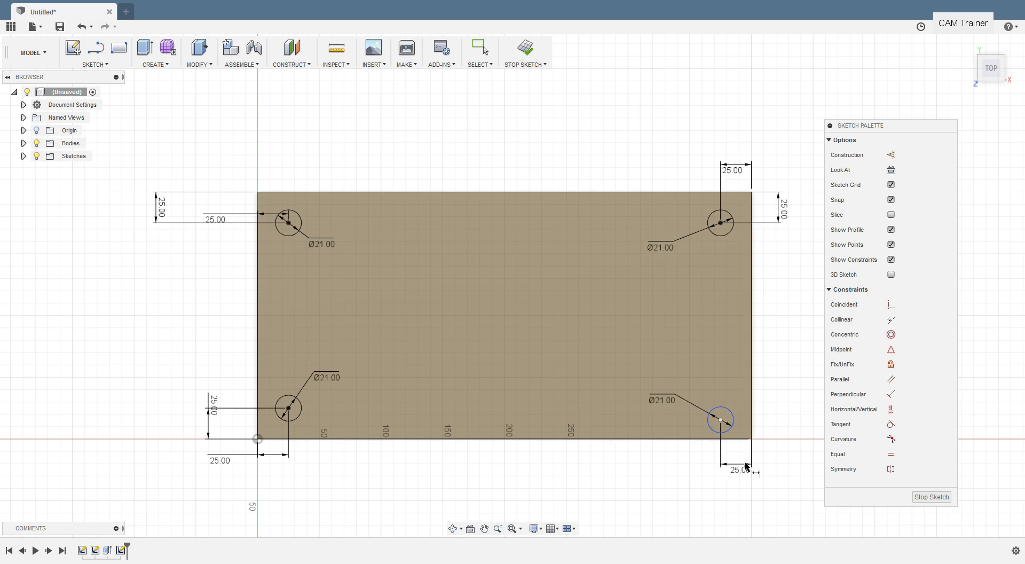
left_click(722, 421)
left_click(774, 429)
type("25")
key("Return")
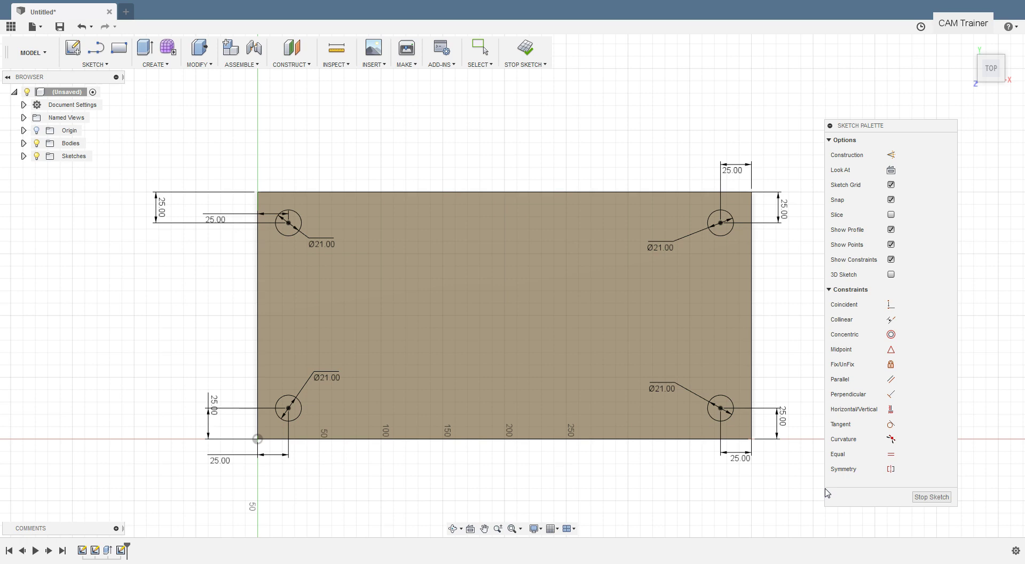
Stop the sketch and extrude the four Ø21 circle profiles as a -18 mm cut.
left_click(929, 497)
middle_click_drag(174, 261, 171, 230, "shift")
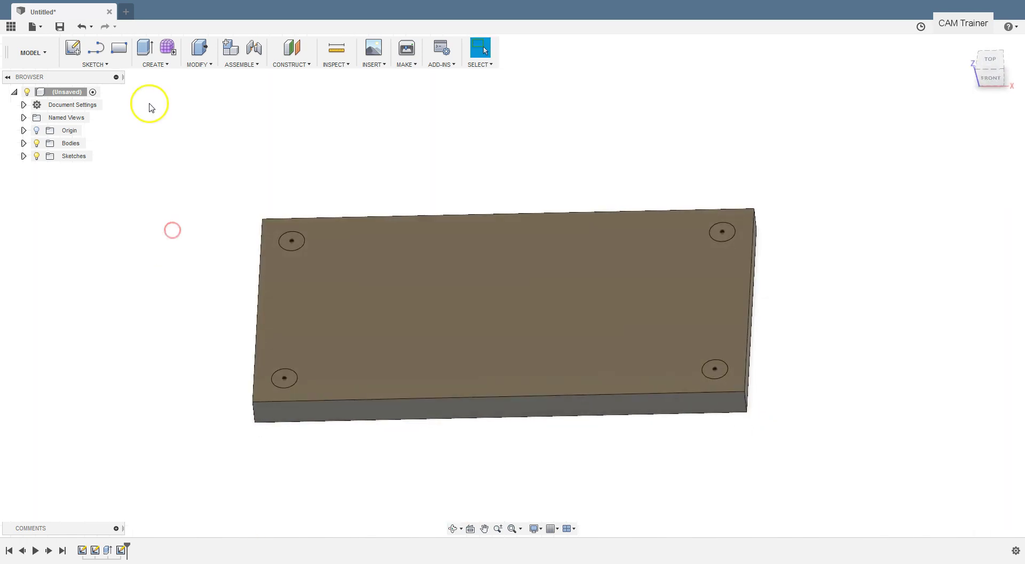
left_click(148, 57)
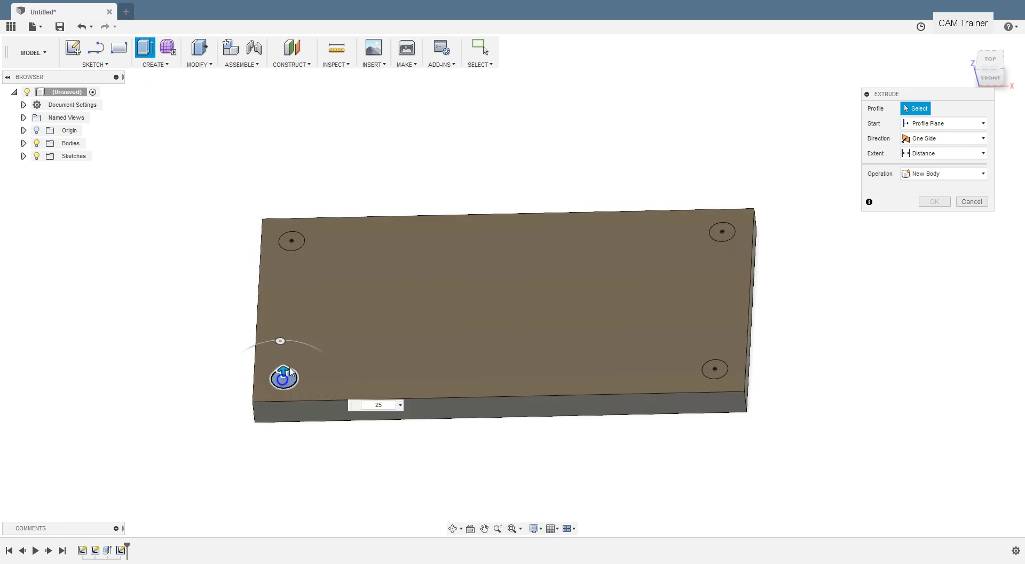
left_click(295, 241)
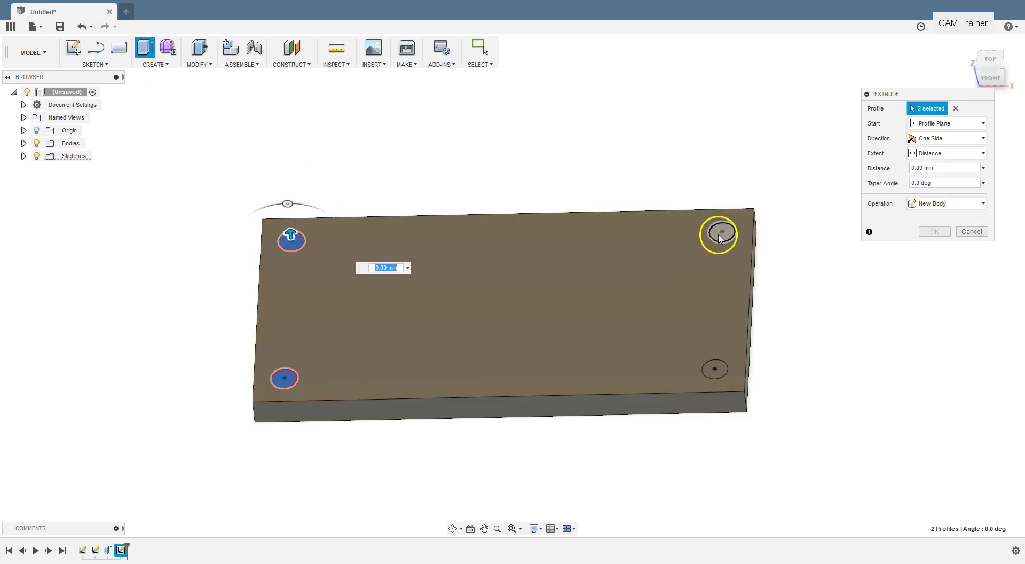
left_click(719, 237)
left_click(714, 373)
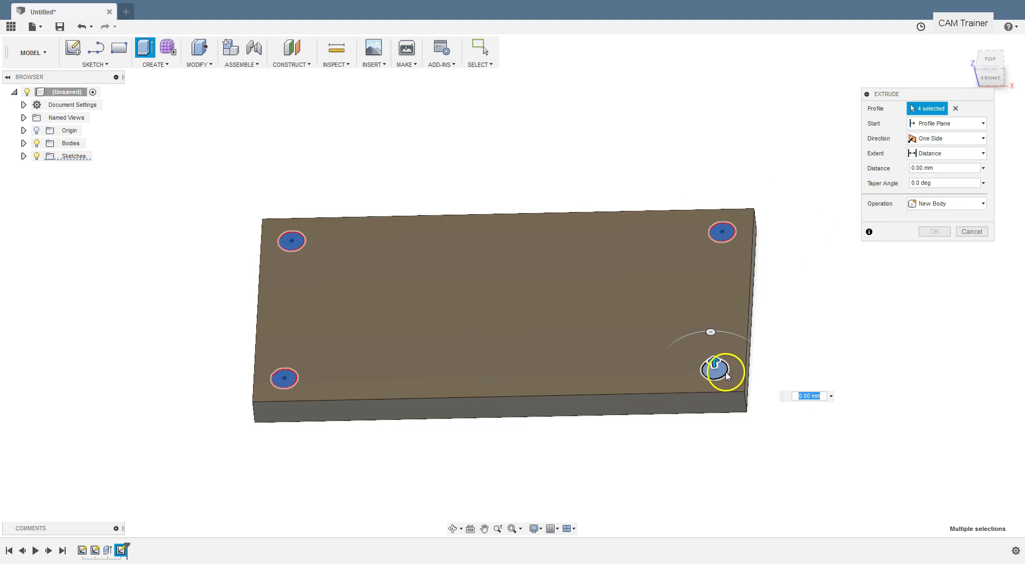
left_click_drag(712, 361, 718, 411)
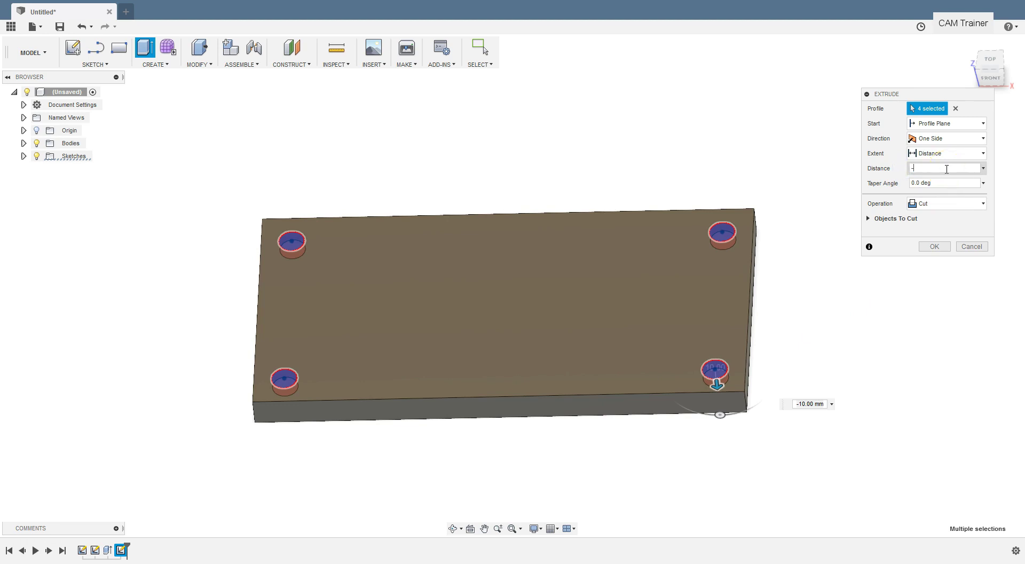
left_click(946, 168)
type("-18")
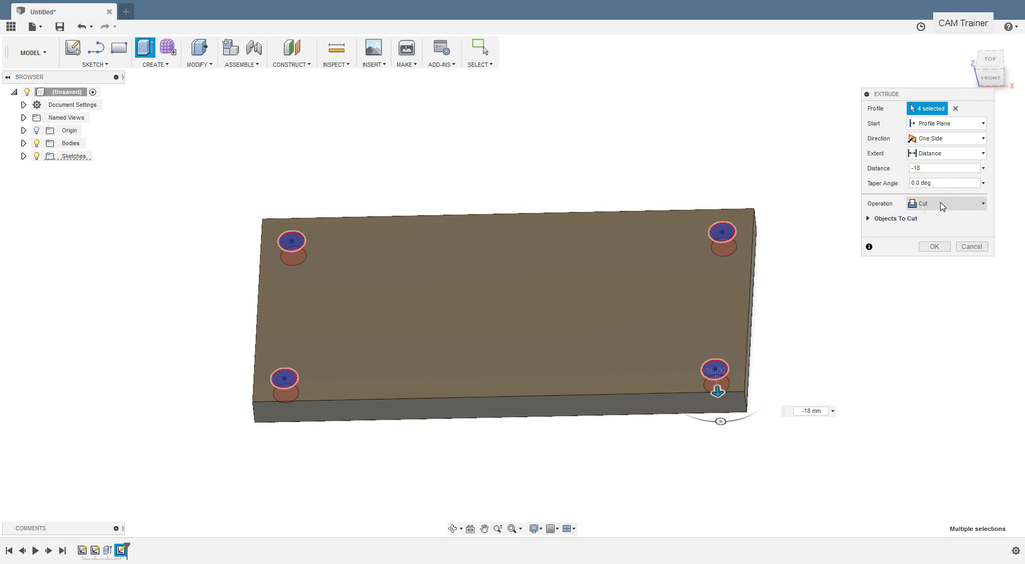
left_click(936, 247)
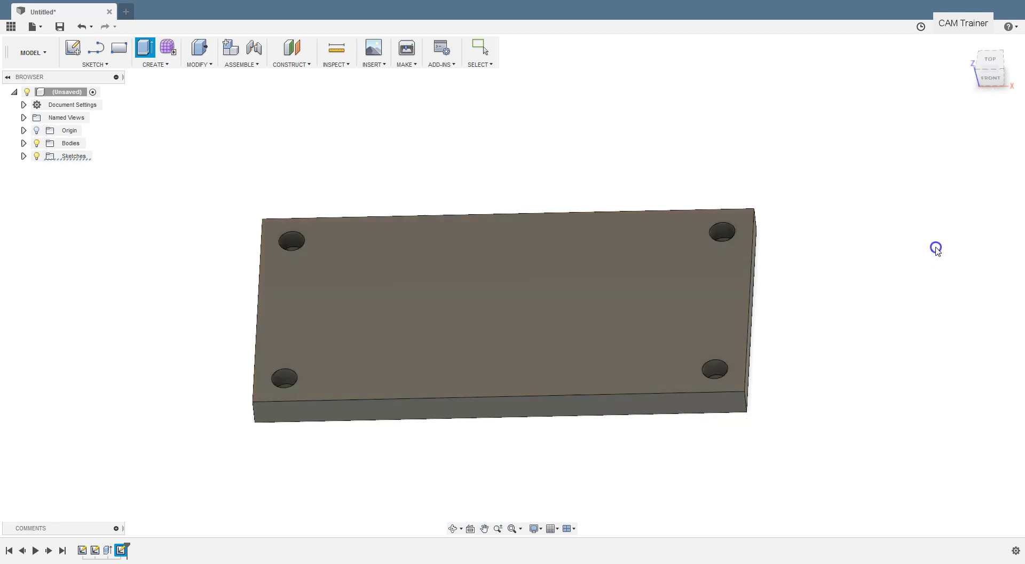
Create a sketch on the plate's top face and choose the Center Diameter Circle tool.
mouse_move(785, 149)
middle_mouse_down("shift")
mouse_move(771, 181)
mouse_move(782, 177)
mouse_move(783, 155)
mouse_move(778, 165)
middle_mouse_up("shift")
key("Escape")
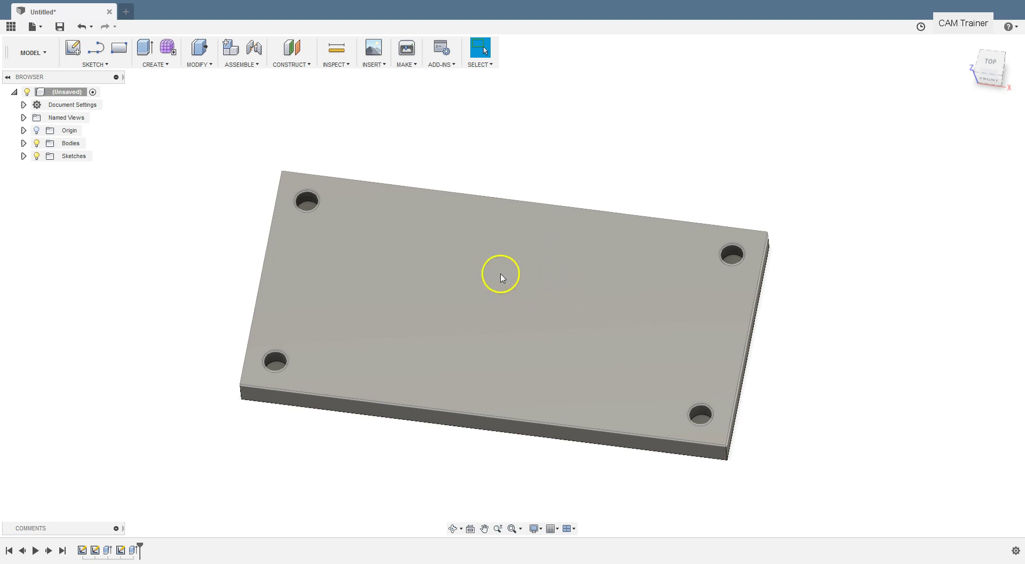
left_click(478, 303)
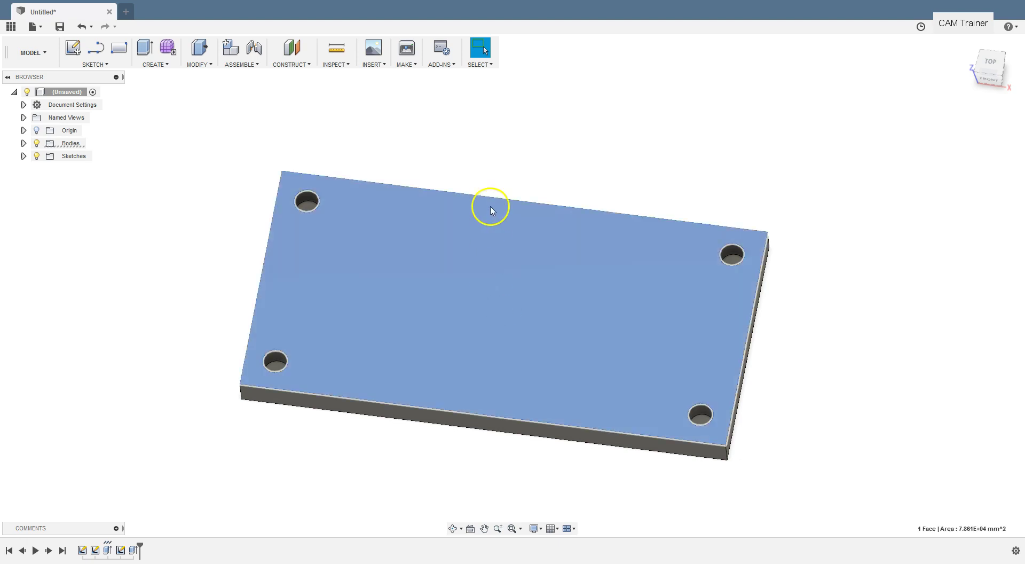
left_click(72, 47)
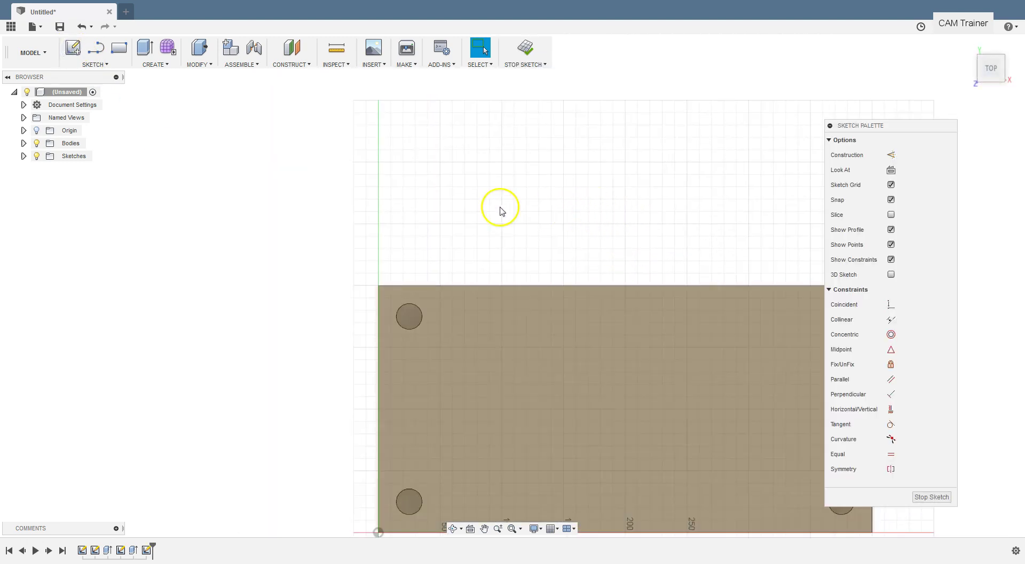
left_click(107, 64)
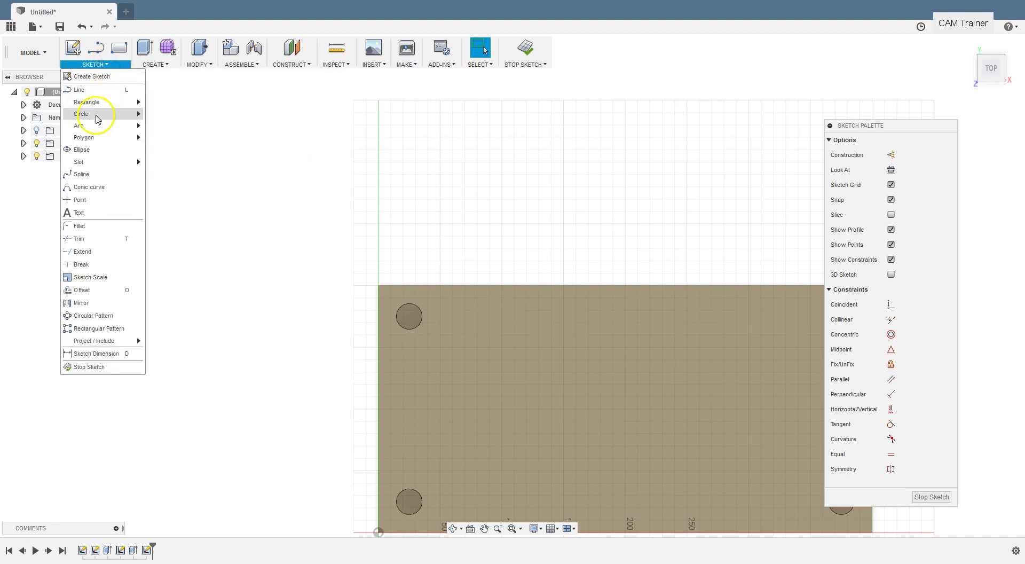
mouse_move(99, 114)
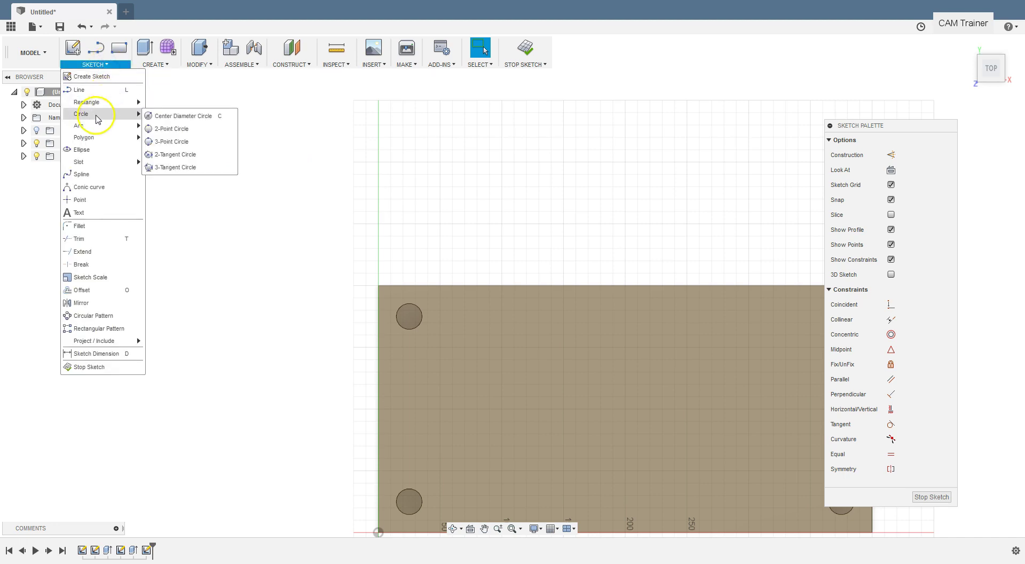
left_click(203, 124)
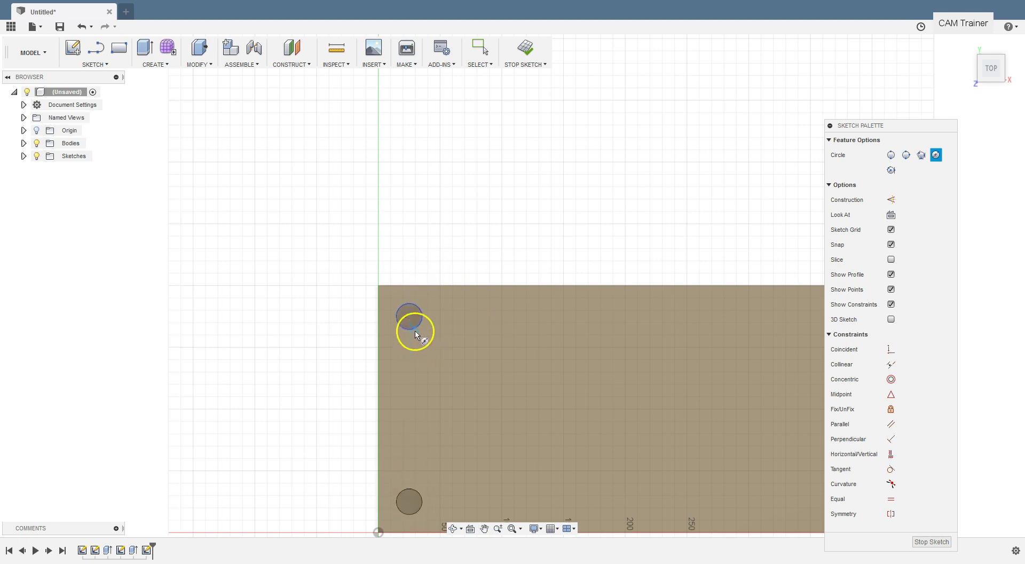
Draw circles centred on the bottom-left, top-left, top-right and bottom-right holes, then pan to the whole plate.
left_click(409, 500)
left_click(411, 510)
left_click(417, 326)
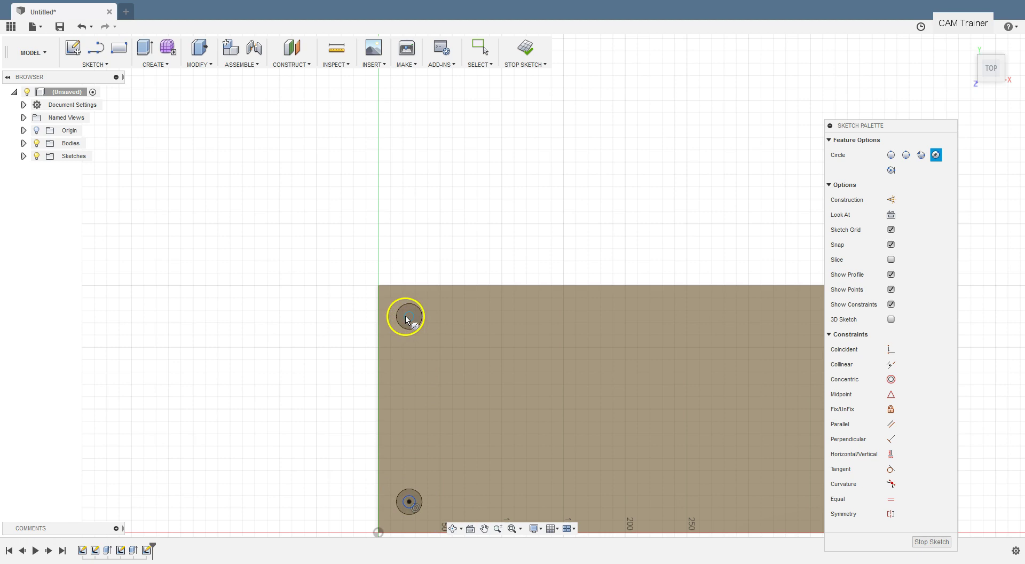
left_click(411, 325)
scroll(411, 326, "down", 3)
scroll(738, 320, "up", 5)
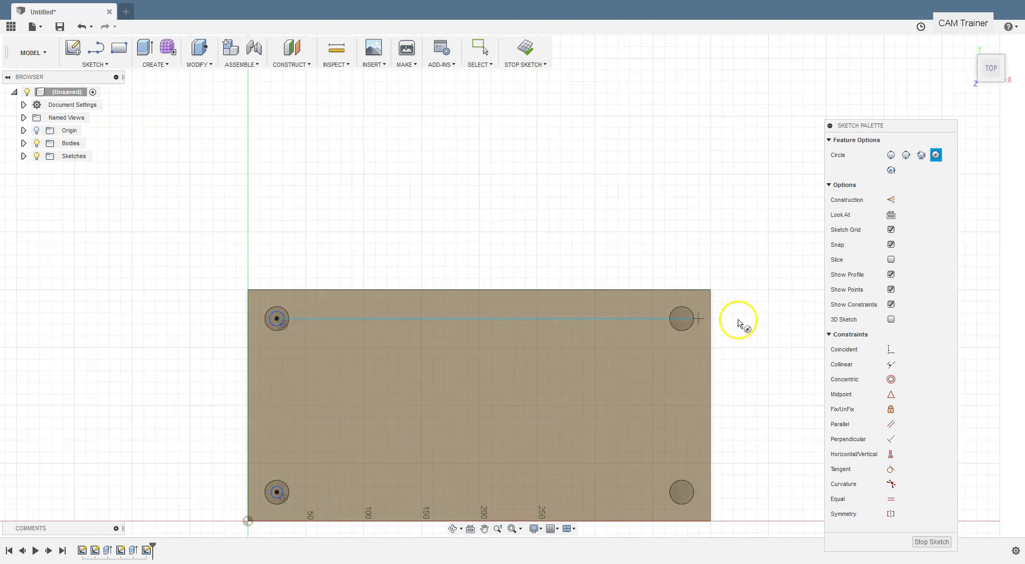
left_click(684, 324)
scroll(683, 324, "down", 3)
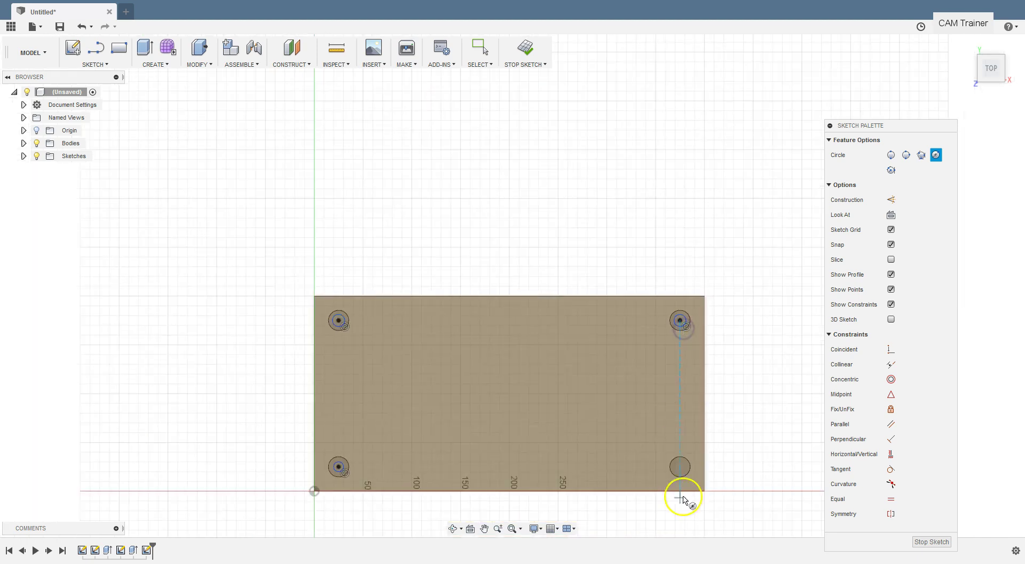
scroll(684, 499, "up", 4)
left_click(675, 449)
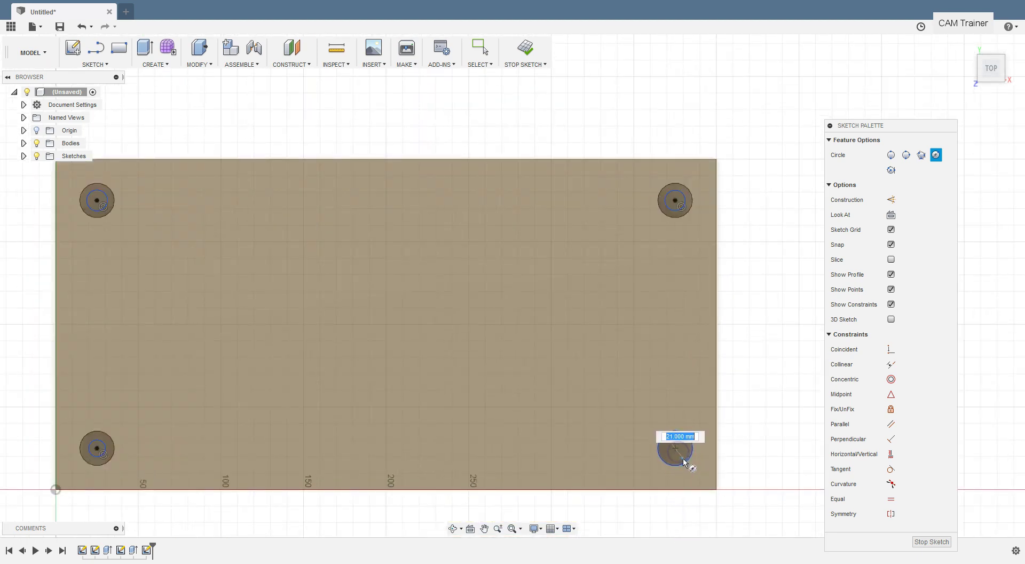
left_click(682, 458)
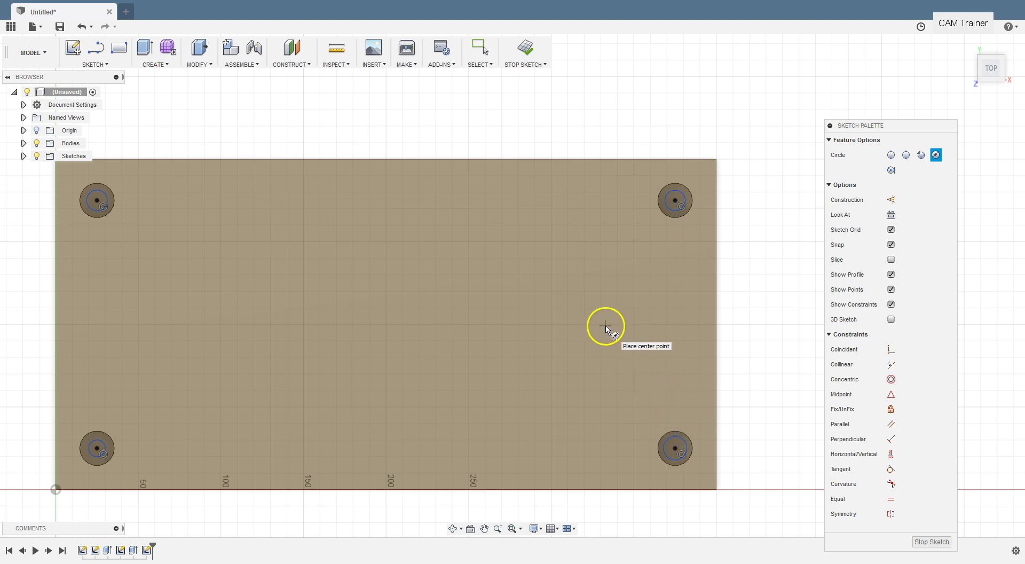
scroll(567, 337, "up", 2)
scroll(533, 341, "down", 2)
mouse_move(533, 342)
middle_mouse_down()
mouse_move(577, 302)
mouse_move(596, 300)
middle_mouse_up()
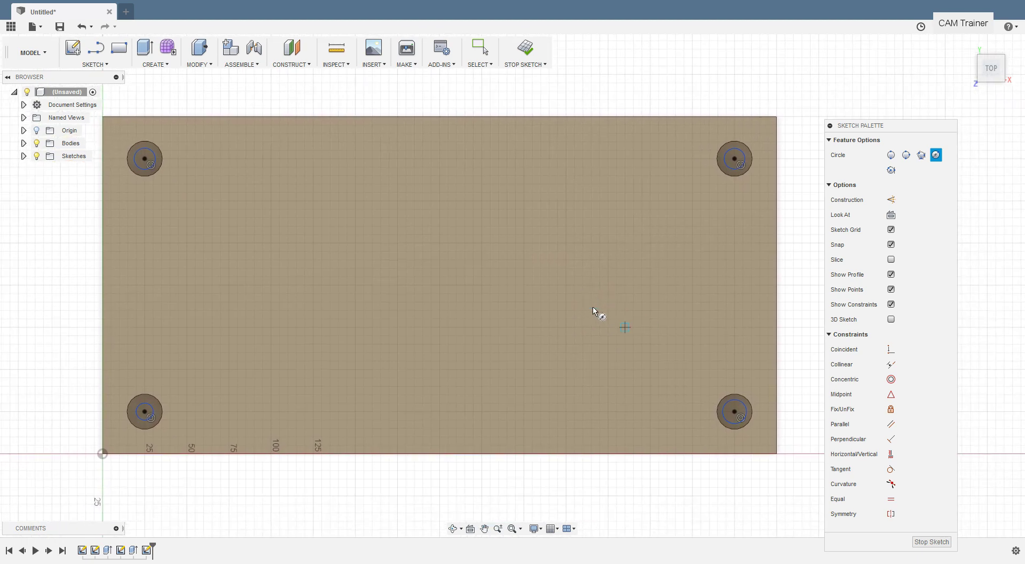
Dimension the bottom-left and top-left circles to Ø14 mm.
left_click(96, 64)
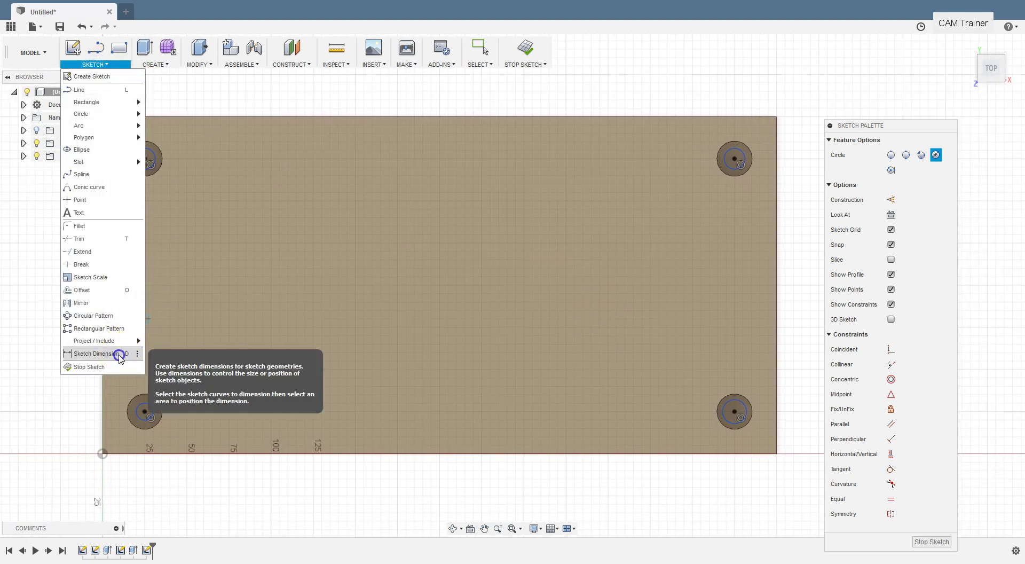
left_click(86, 352)
left_click(151, 410)
left_click(168, 363)
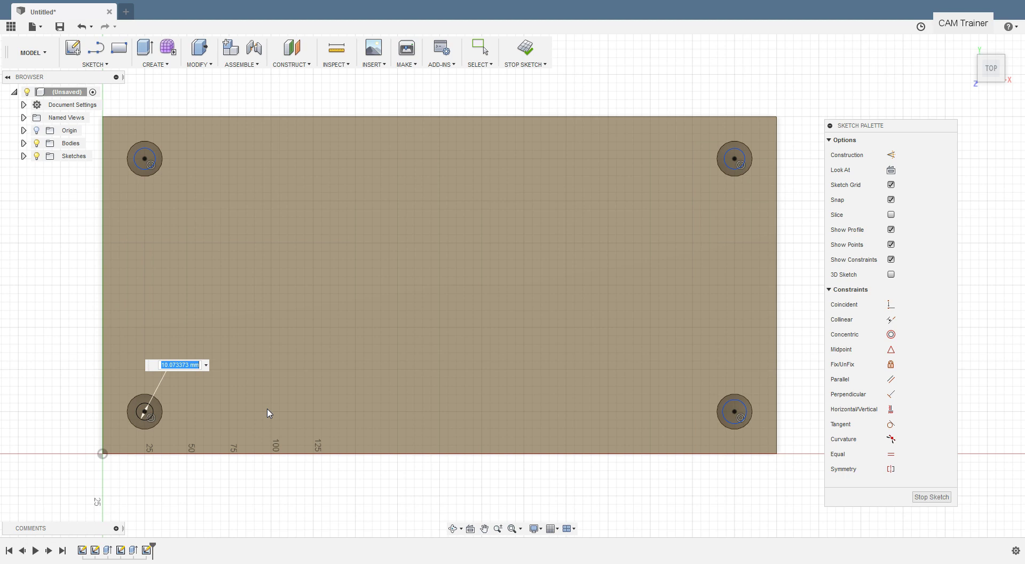
key("Return")
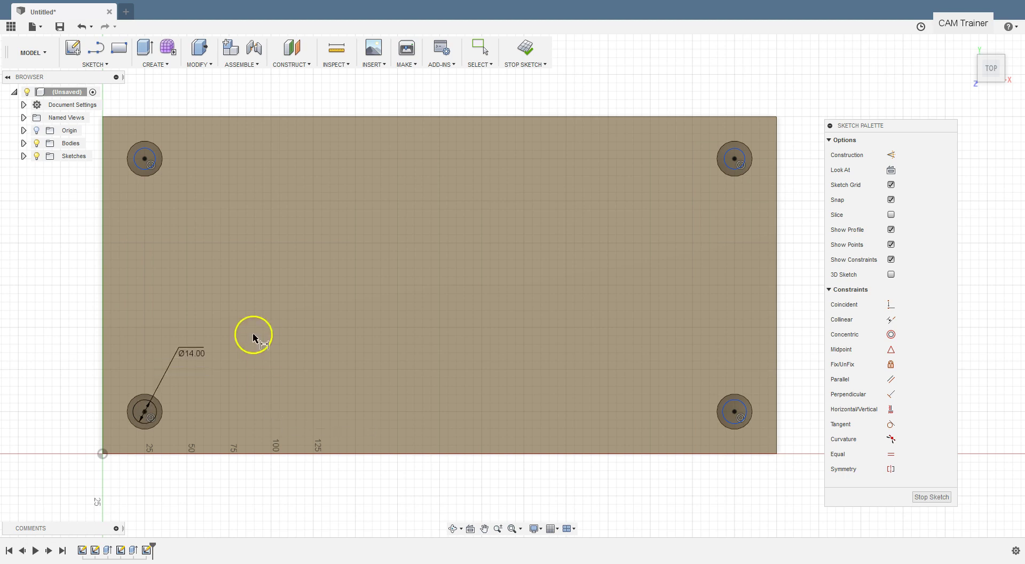
left_click(136, 167)
left_click(142, 194)
type("14")
key("Return")
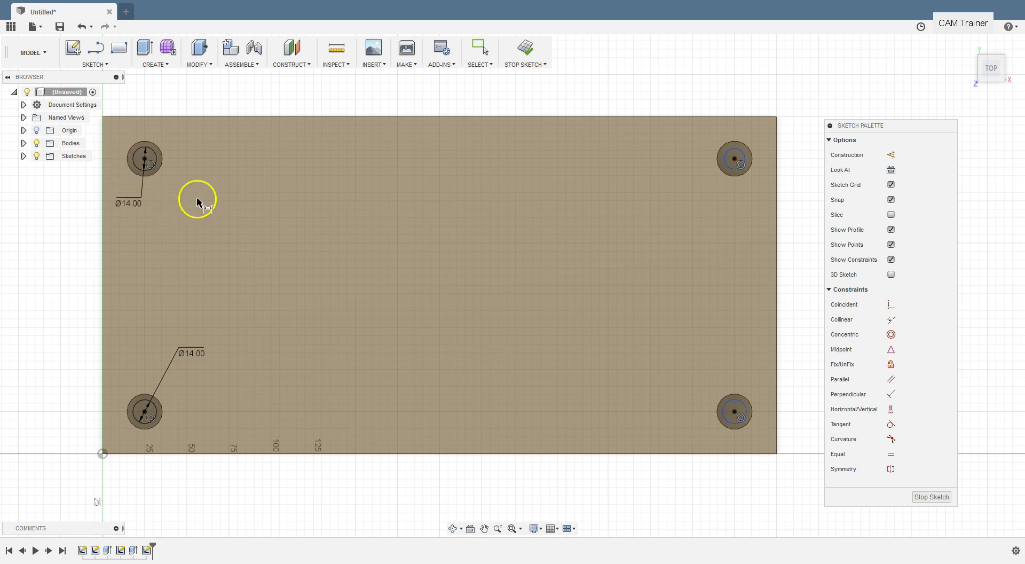
Dimension the top-right and bottom-right circles to Ø14 mm and finish the sketch.
left_click(731, 168)
left_click(716, 180)
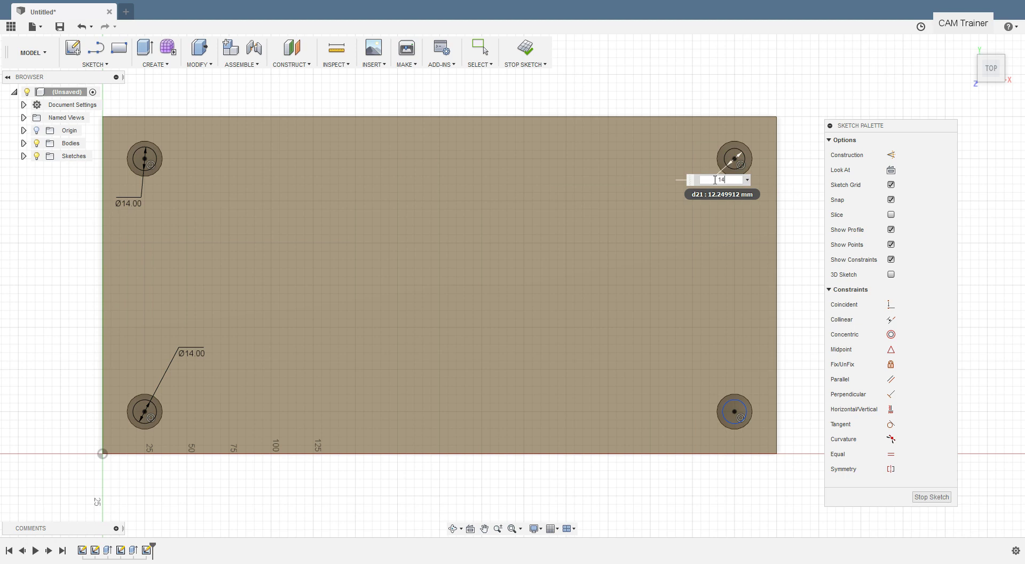
type("14")
key("Return")
left_click(730, 401)
left_click(693, 386)
key("Return")
left_click(906, 413)
left_click(940, 497)
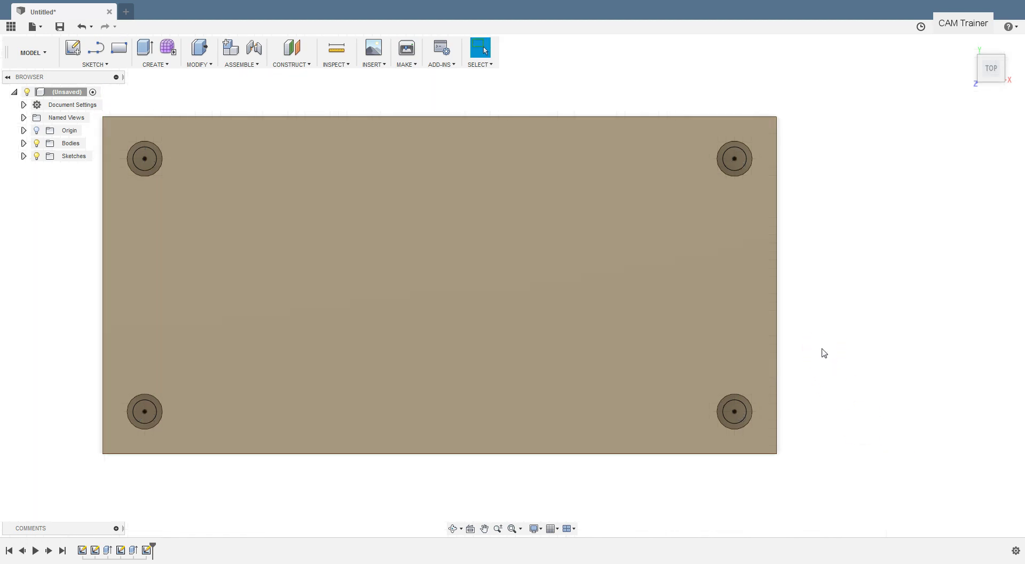
Start an extrusion with the four inner Ø14 circles selected as profiles.
left_click(294, 201)
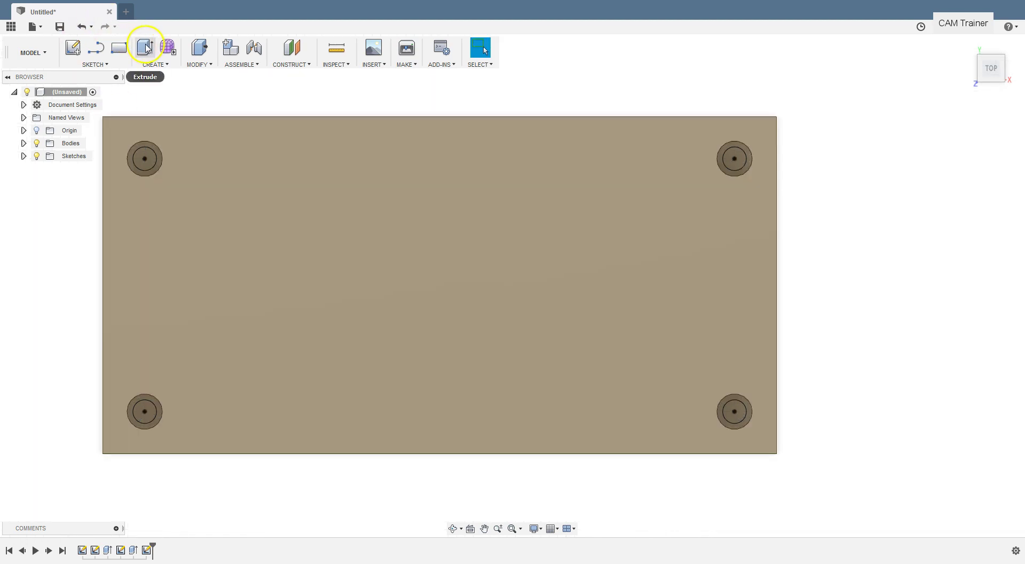
left_click(145, 48)
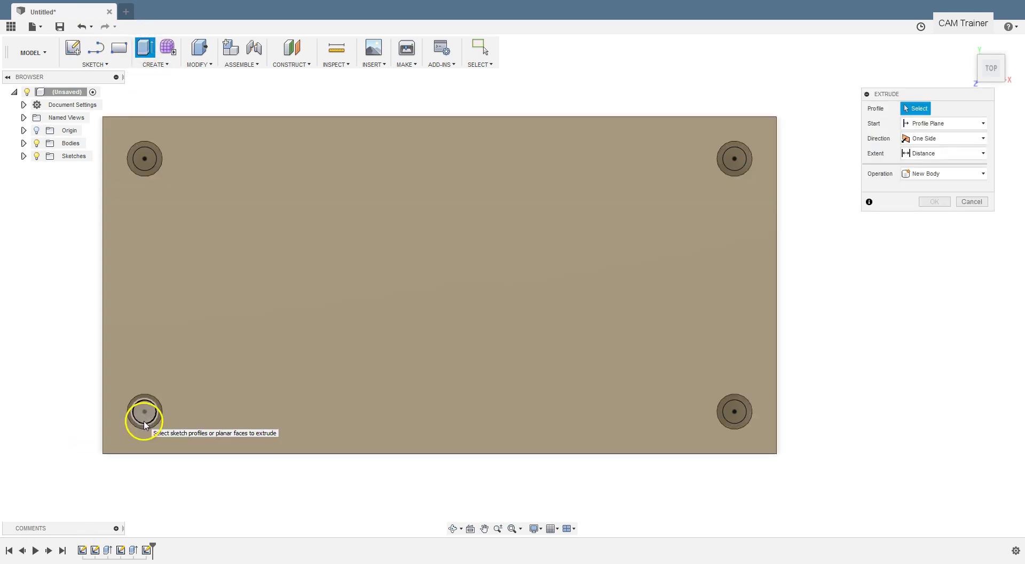
left_click(144, 422)
left_click(145, 160)
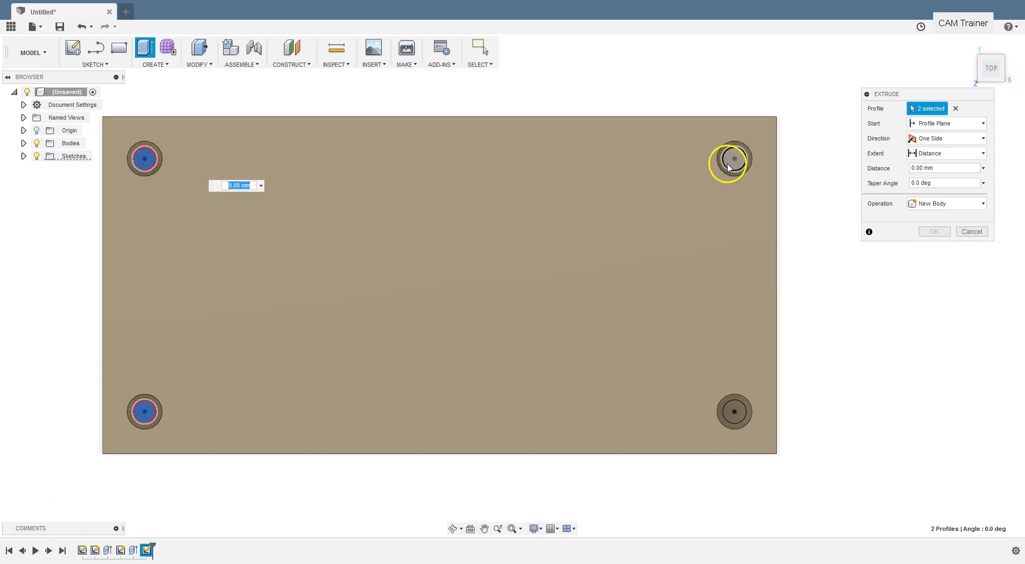
left_click(730, 167)
left_click(732, 418)
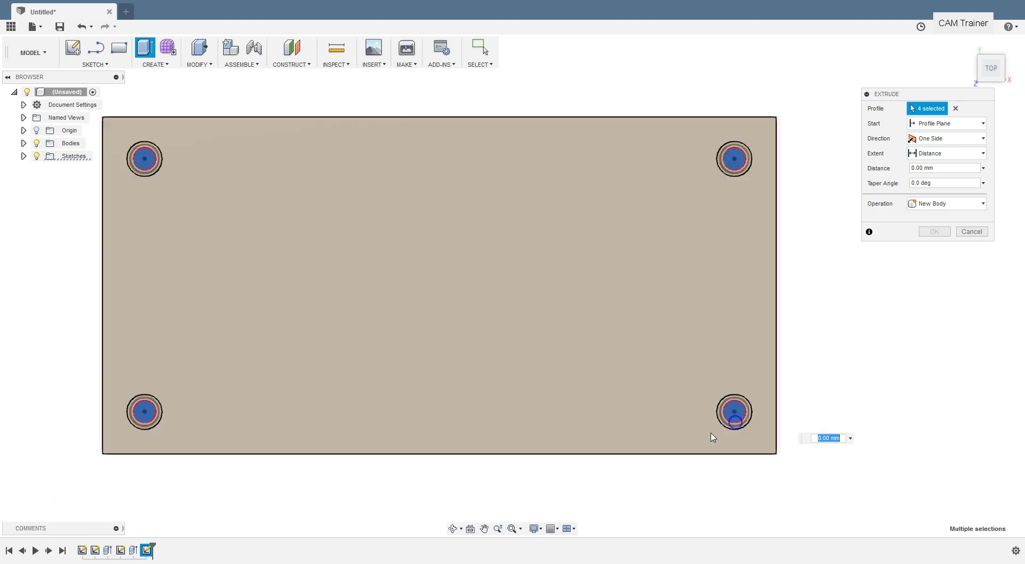
middle_click_drag(465, 486, 447, 438, "shift")
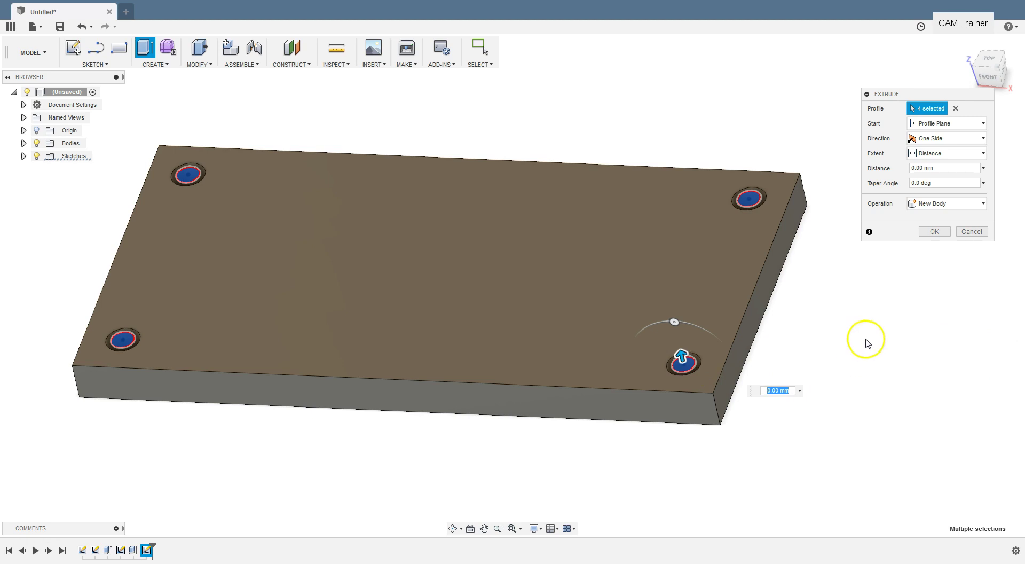
Set the extent to To Object on the plate's bottom face and confirm the cut.
left_click(944, 156)
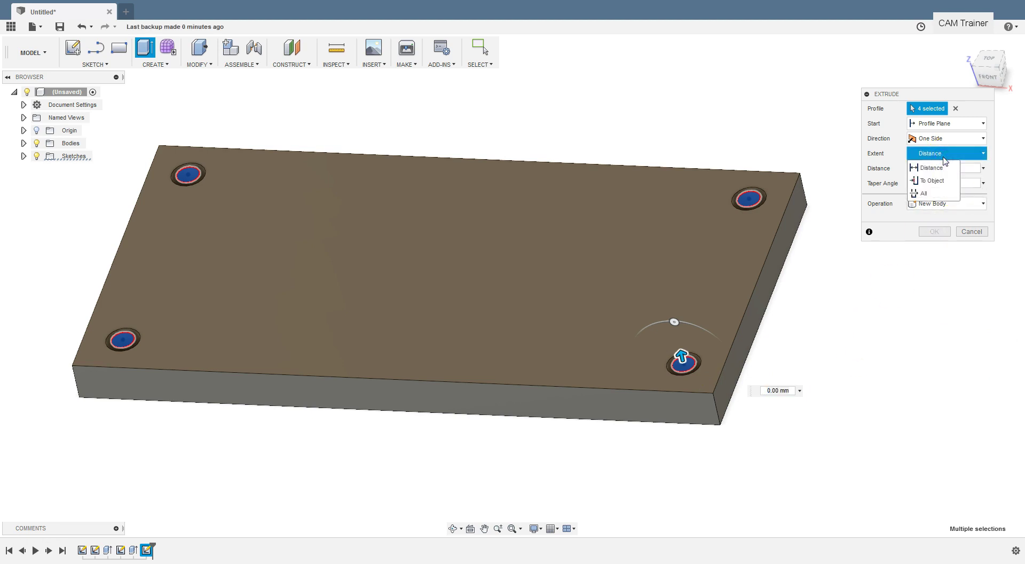
left_click(940, 182)
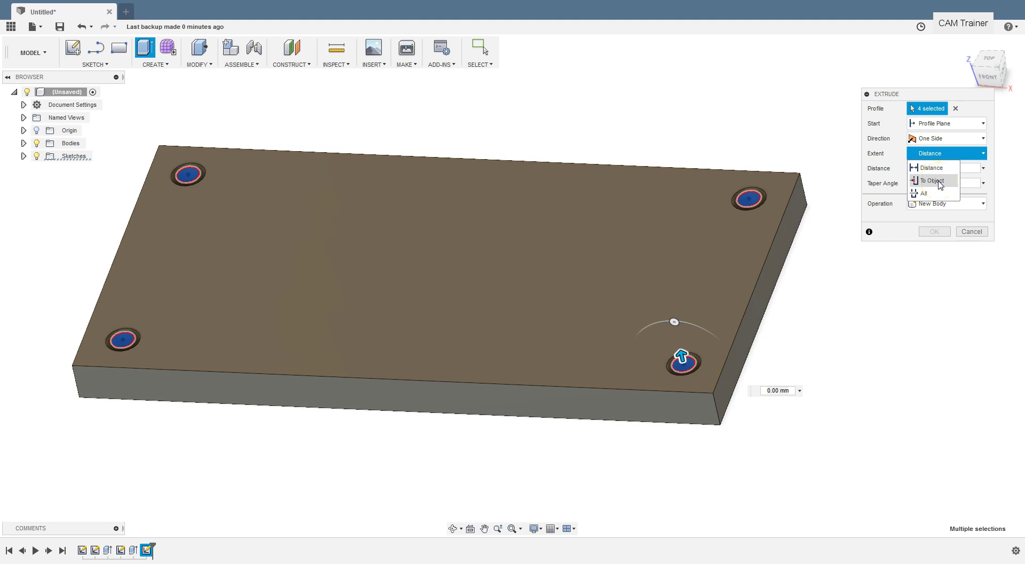
left_click(940, 183)
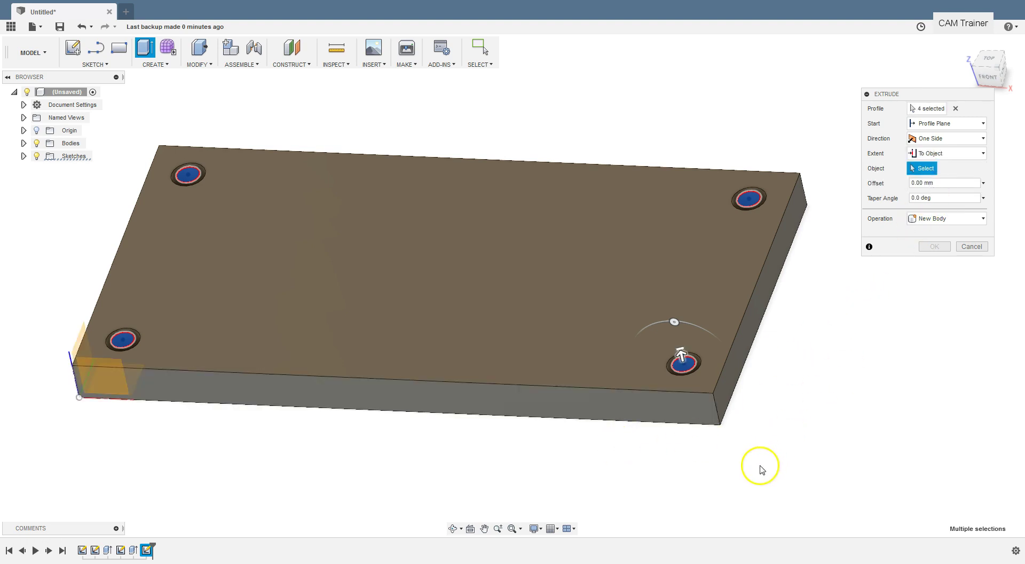
middle_click_drag(739, 432, 651, 248, "shift")
left_click(643, 243)
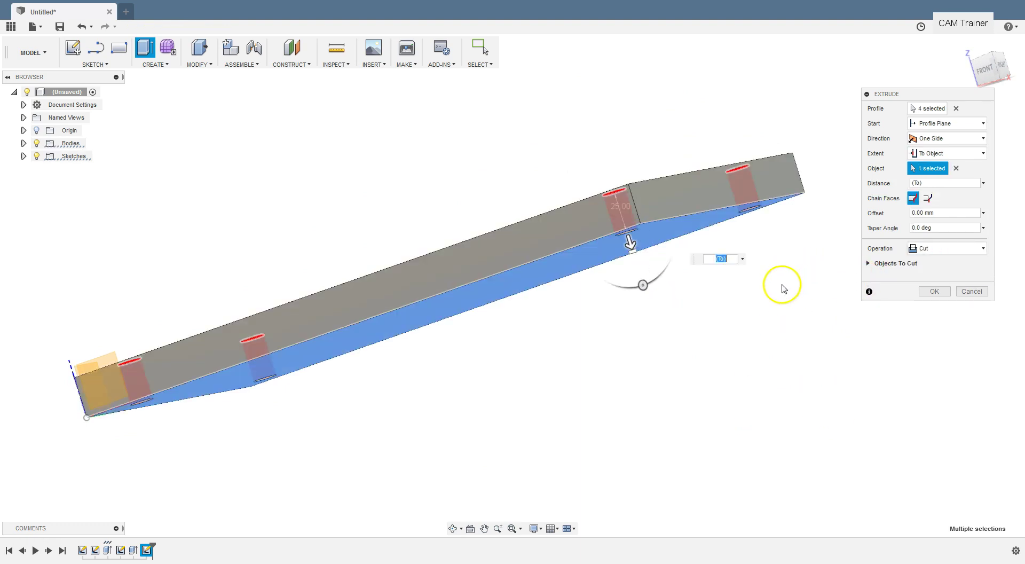
mouse_move(778, 287)
middle_mouse_down("shift")
mouse_move(810, 328)
mouse_move(776, 286)
middle_mouse_up("shift")
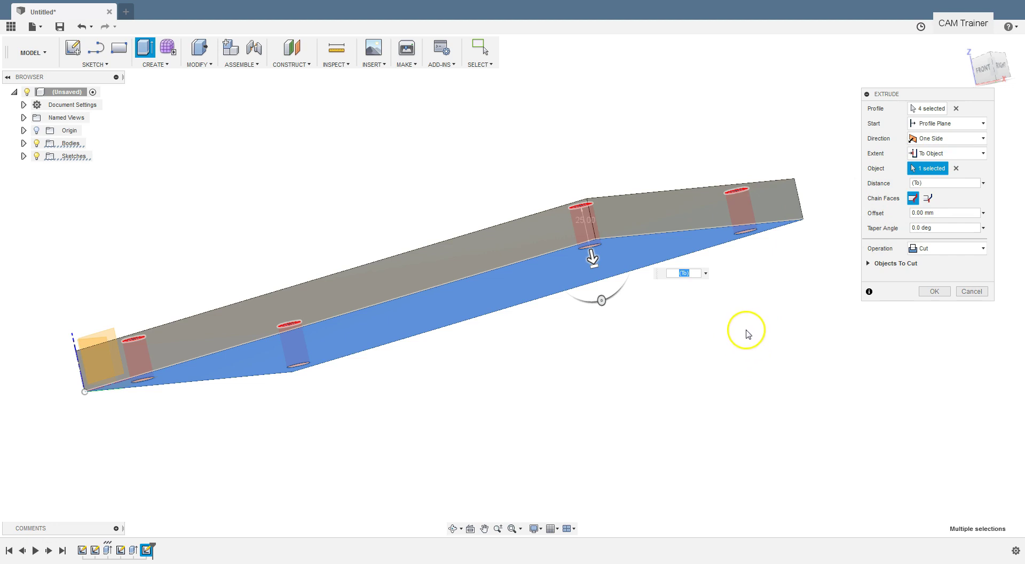
middle_click_drag(1005, 330, 926, 291, "shift")
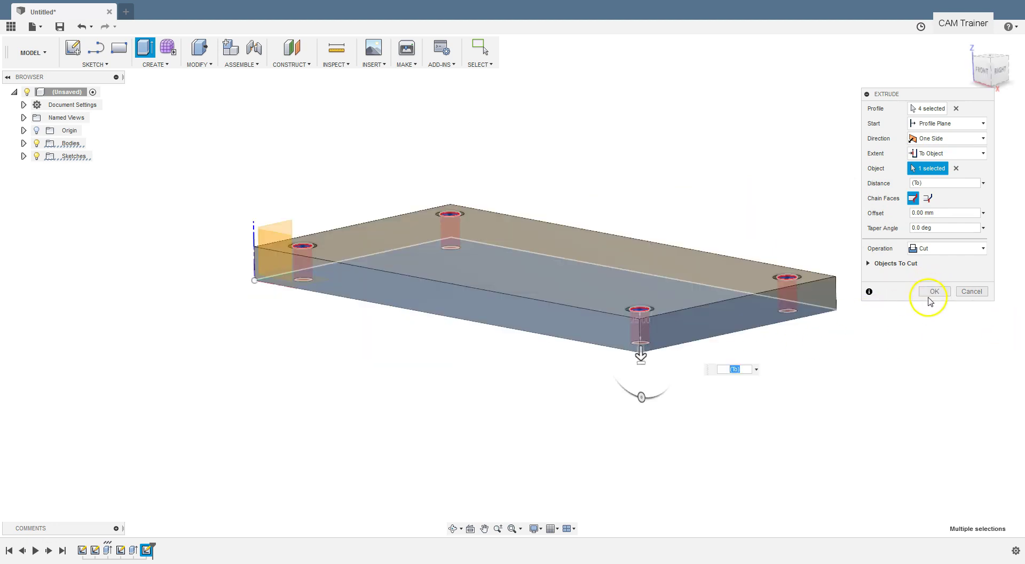
left_click(935, 291)
mouse_move(508, 296)
middle_mouse_down("shift")
mouse_move(499, 426)
mouse_move(522, 398)
mouse_move(547, 391)
mouse_move(504, 417)
middle_mouse_up("shift")
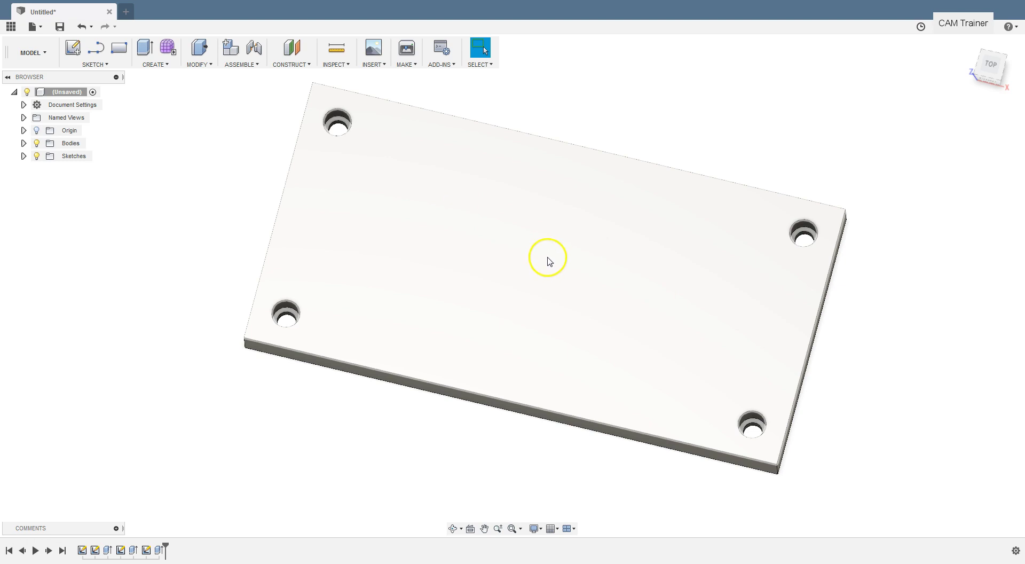
Sketch on the top face and draw a 2-point rectangle between the corner holes.
left_click(518, 248)
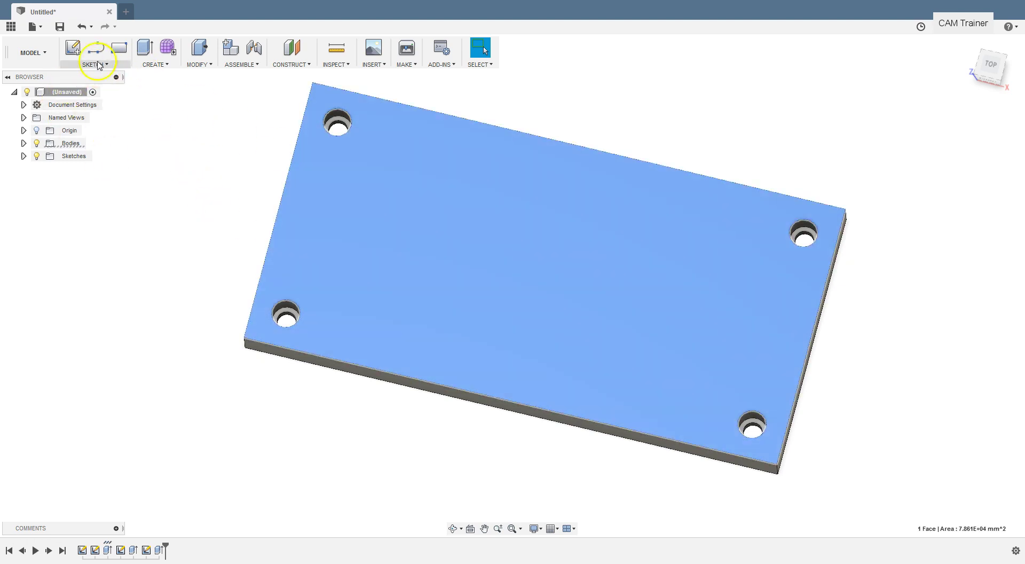
left_click(73, 48)
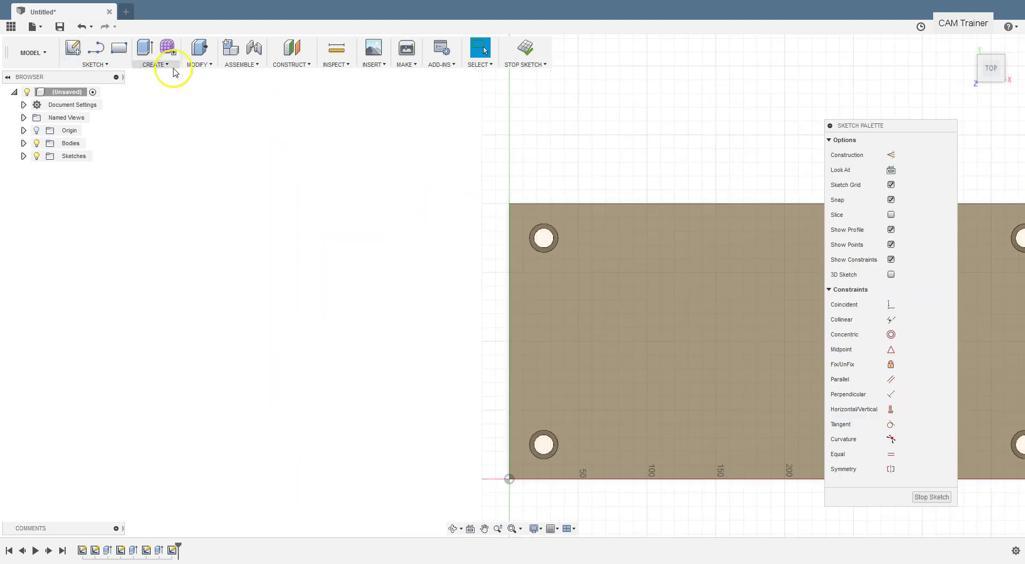
left_click(94, 64)
mouse_move(100, 104)
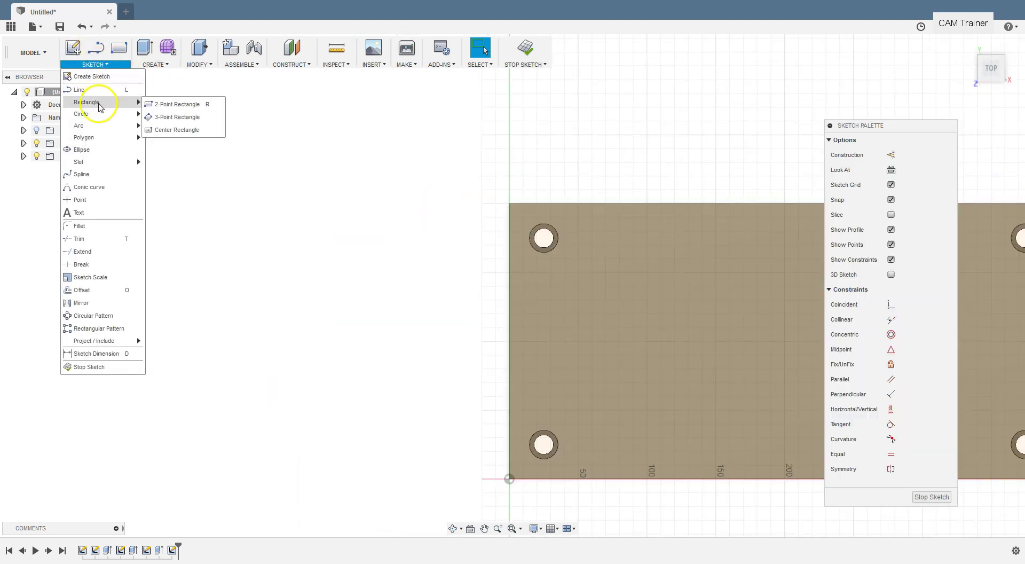
left_click(187, 104)
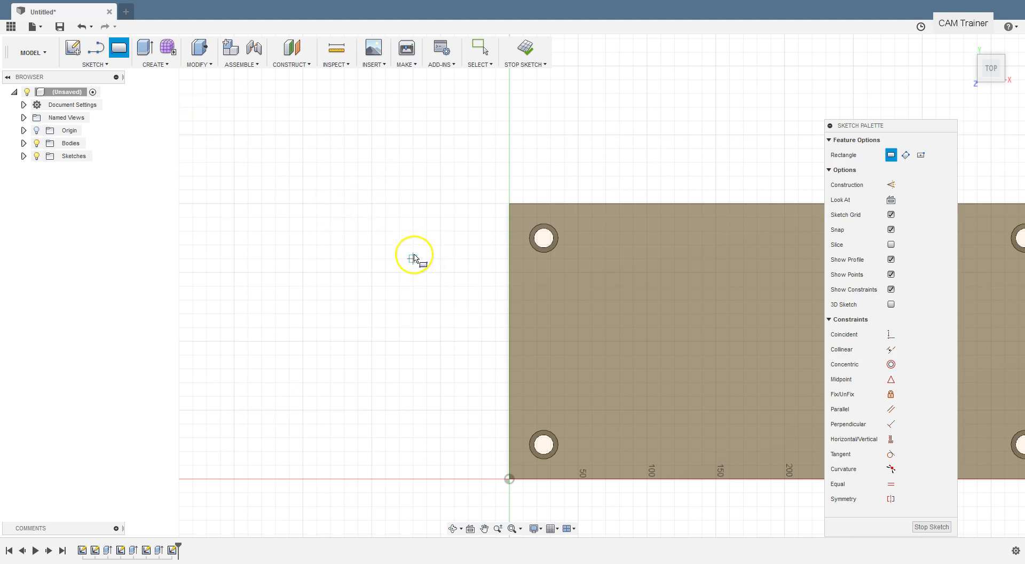
middle_click_drag(414, 257, 119, 238)
left_click(282, 412)
left_click(683, 222)
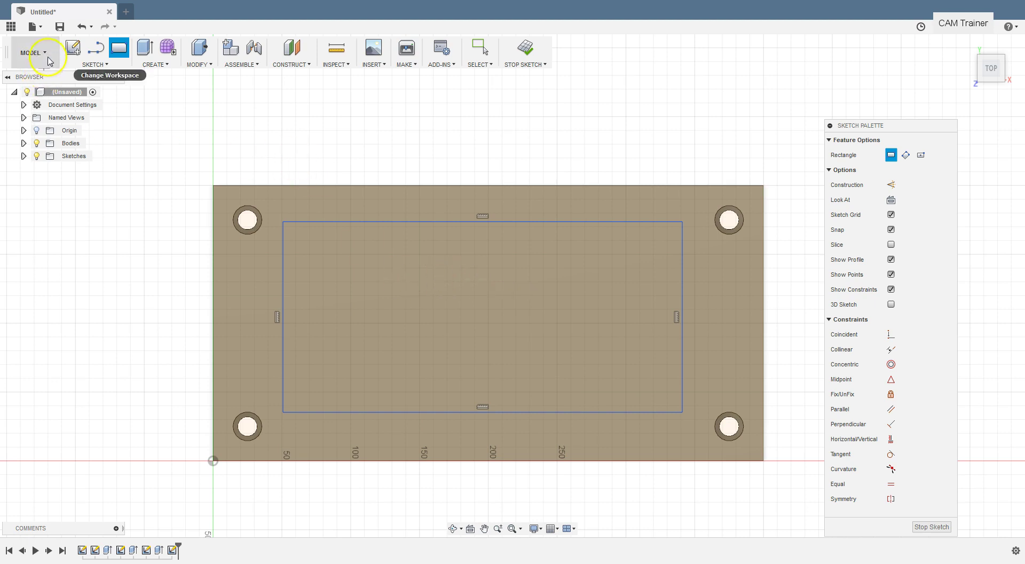
Dimension the rectangle 40 mm from the plate's left and bottom edges.
left_click(92, 65)
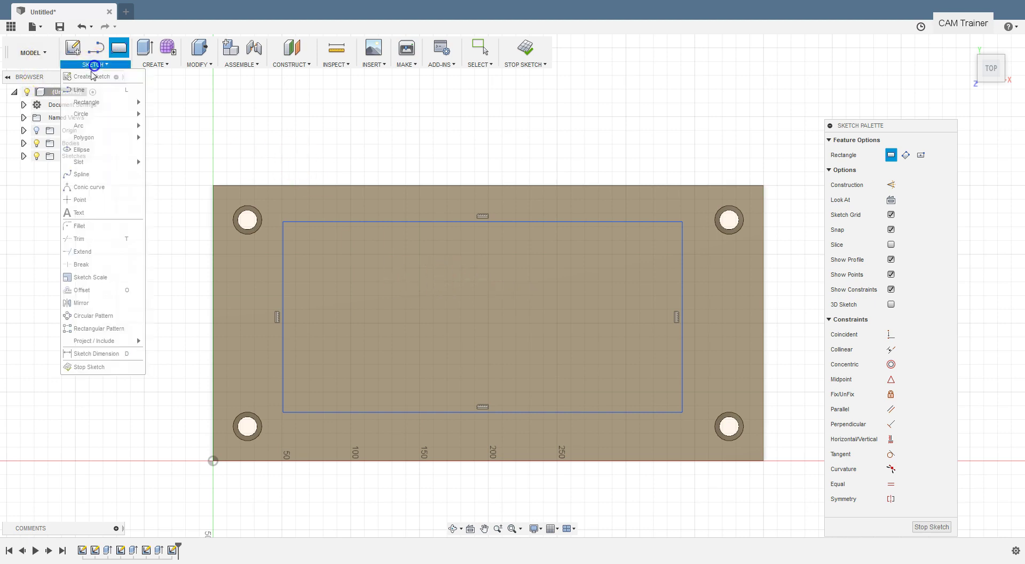
left_click(109, 356)
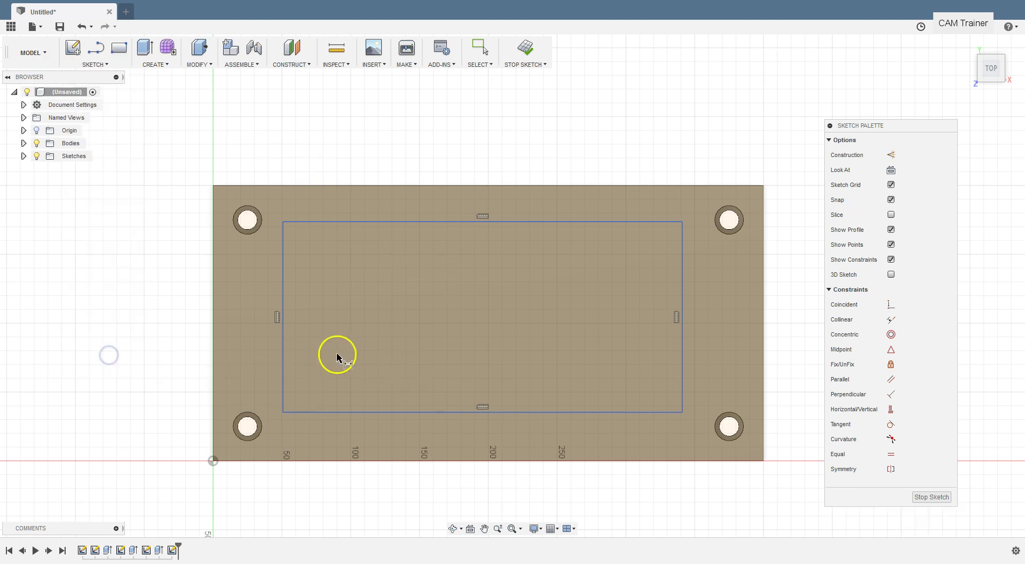
left_click(283, 389)
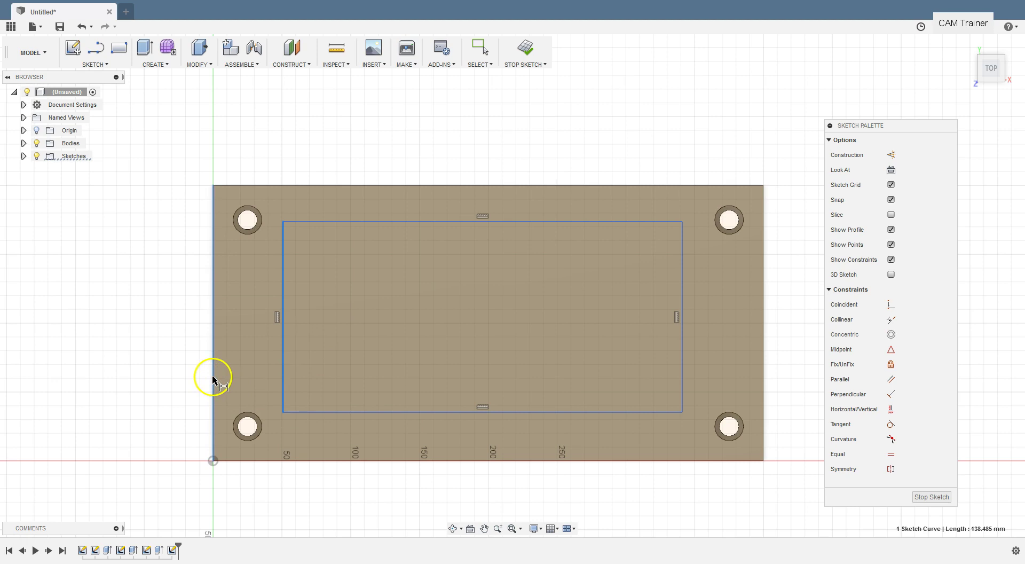
left_click(213, 377)
left_click(248, 496)
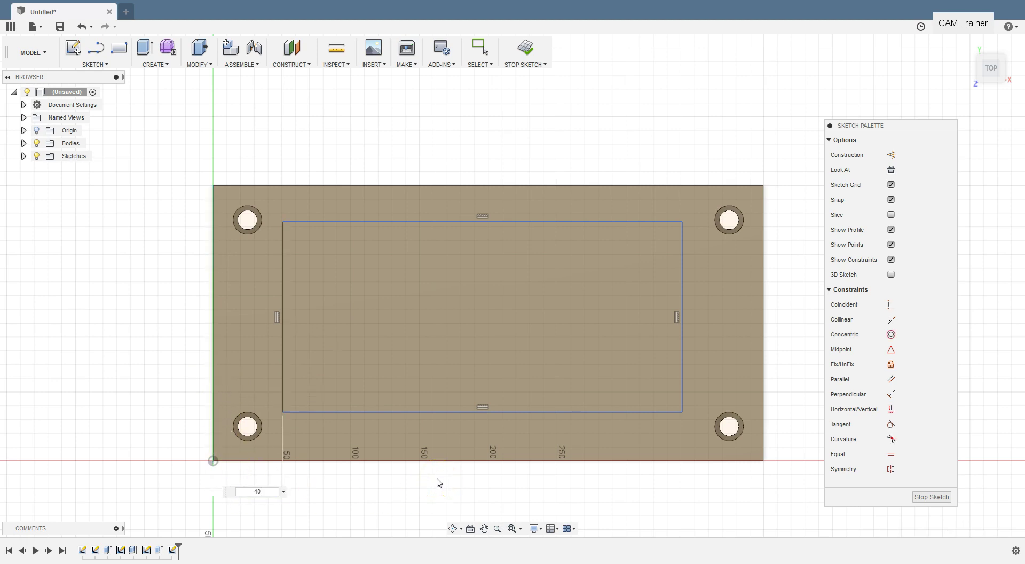
key("Return")
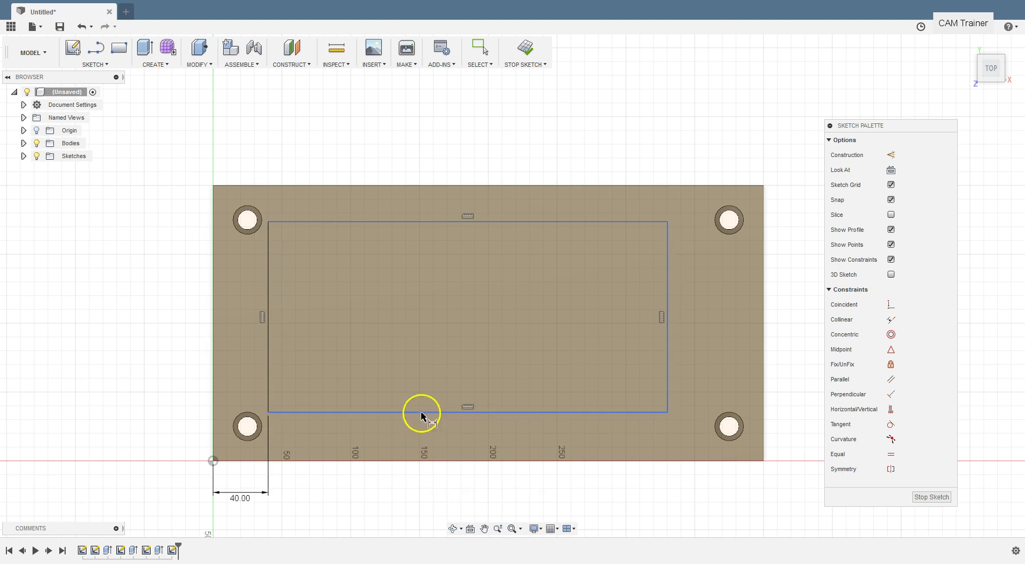
left_click(304, 411)
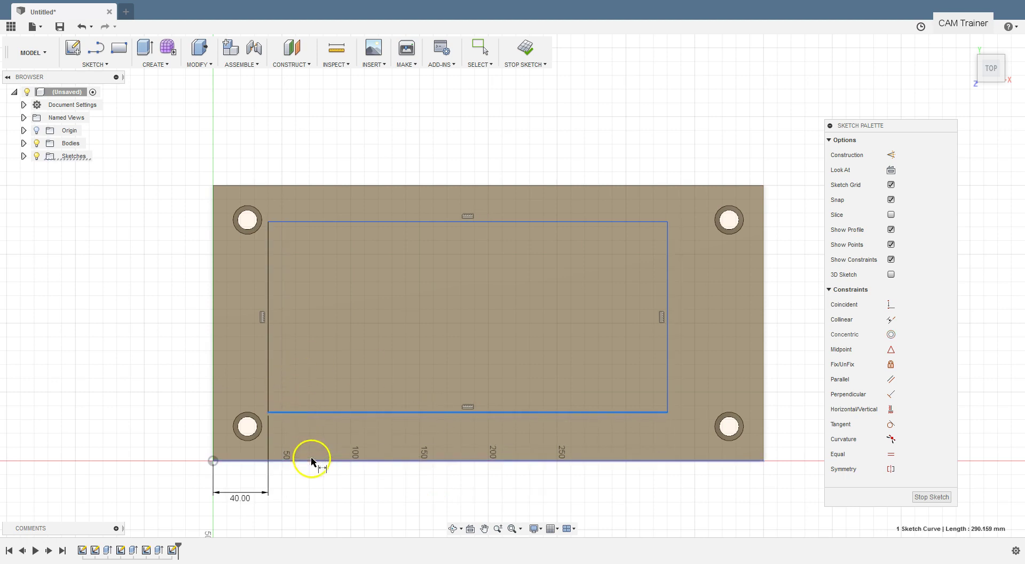
left_click(312, 461)
left_click(176, 416)
type("40")
key("Return")
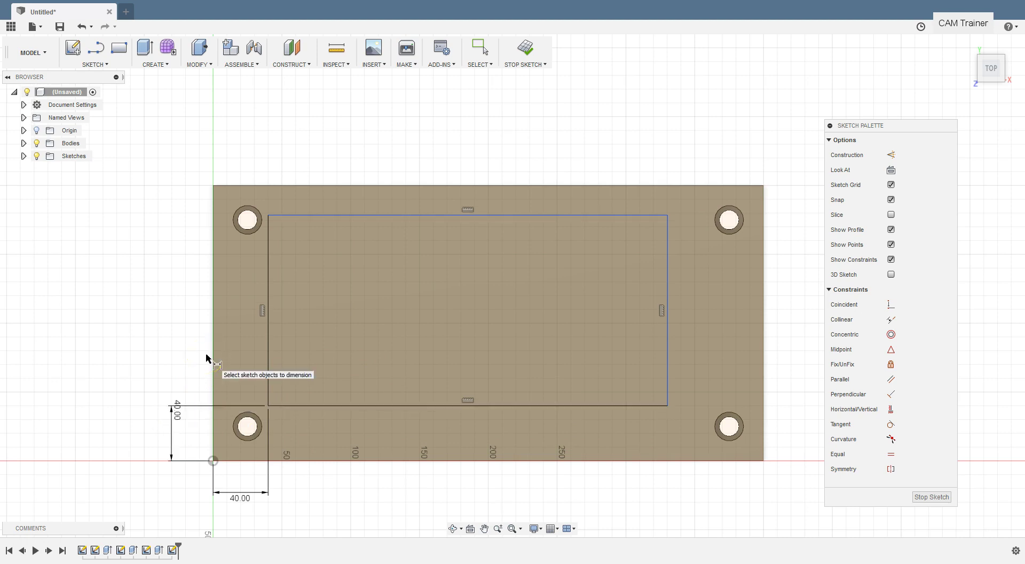
Set the rectangle 40 mm from the top and right edges and finish the sketch.
left_click(300, 215)
left_click(309, 186)
left_click(167, 216)
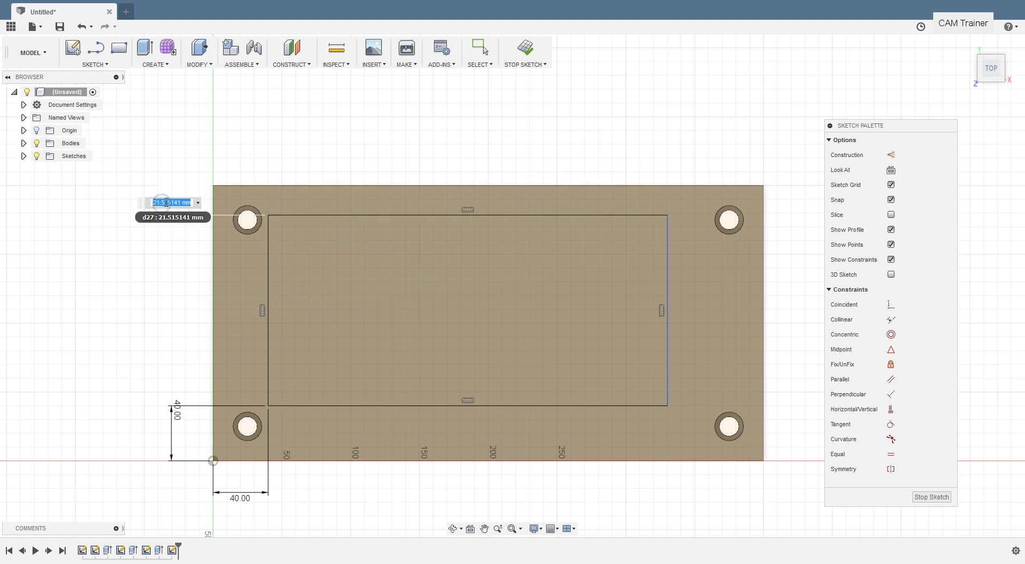
type("40")
key("Return")
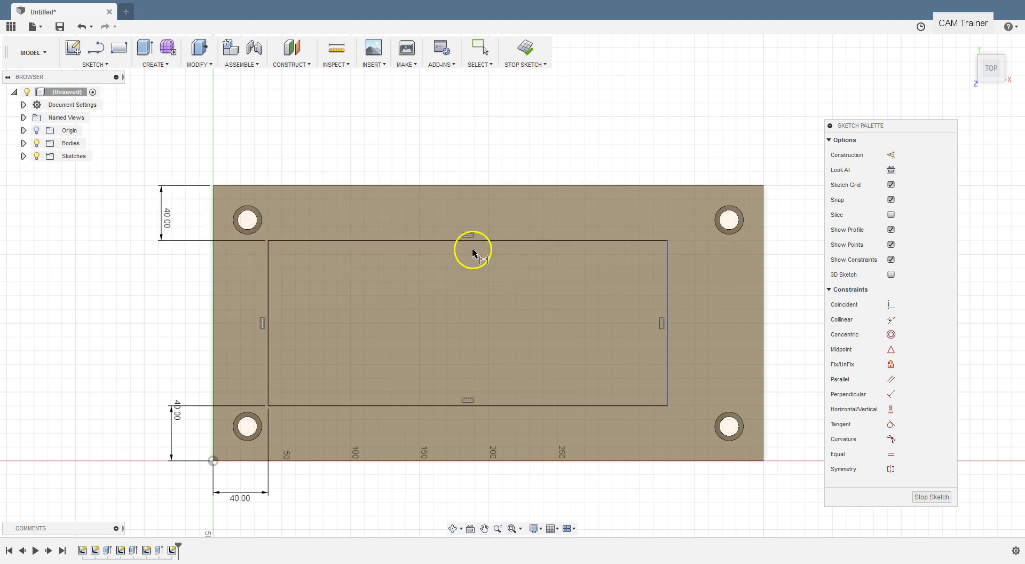
left_click(668, 264)
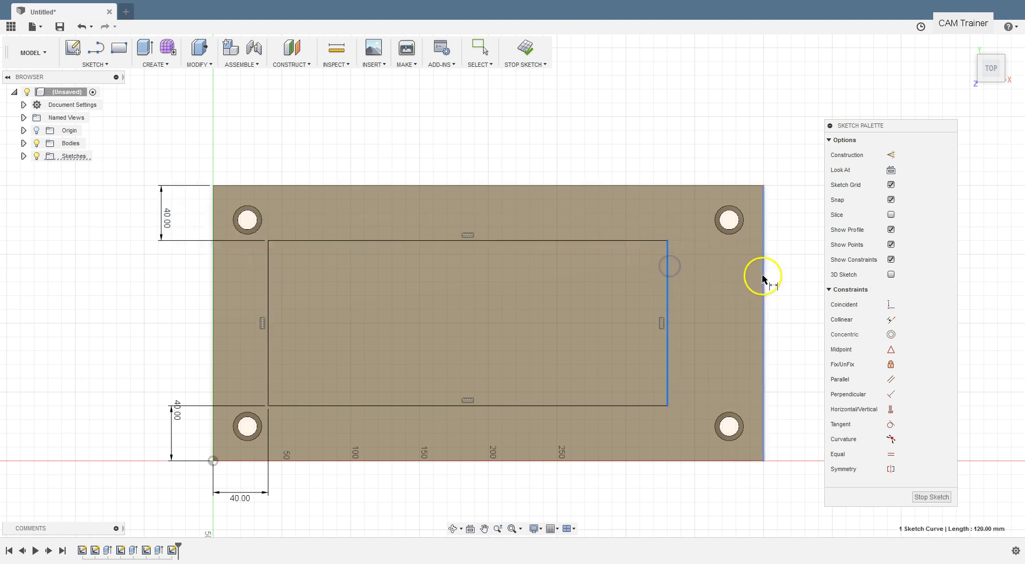
left_click(763, 275)
left_click(714, 102)
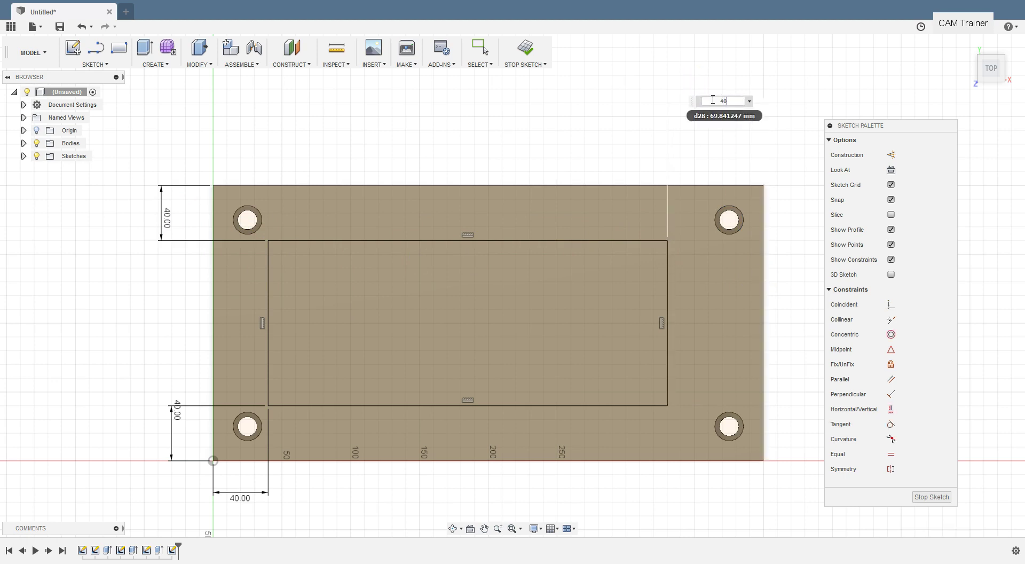
key("Return")
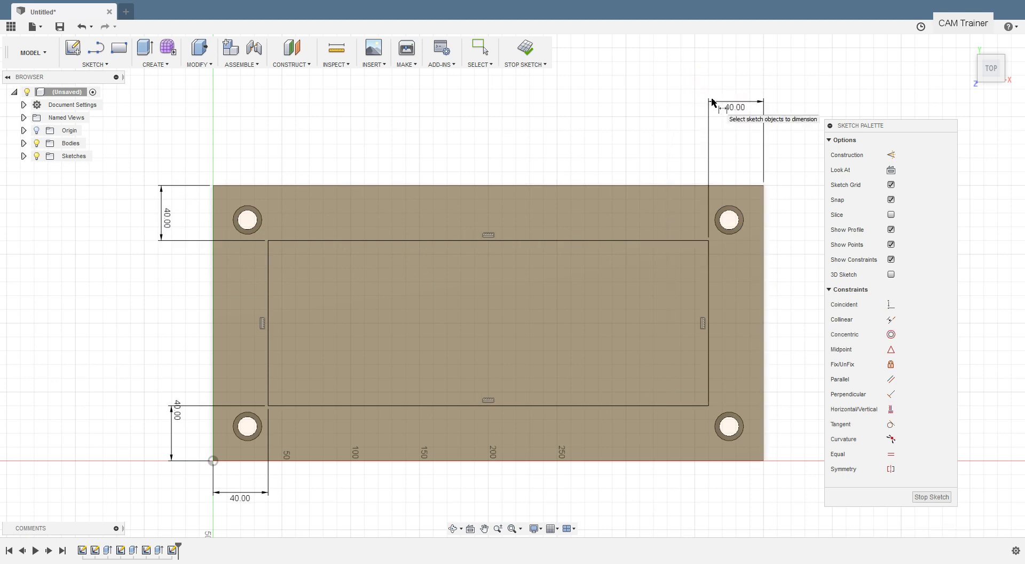
left_click(917, 501)
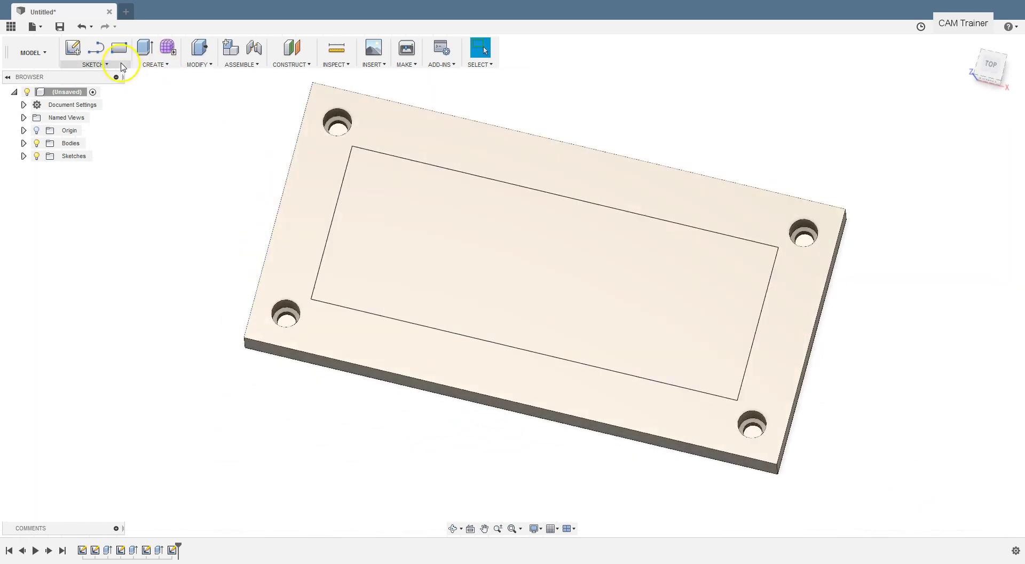
Extrude the rectangle profile -10 mm as a cut to form the pocket.
left_click(144, 47)
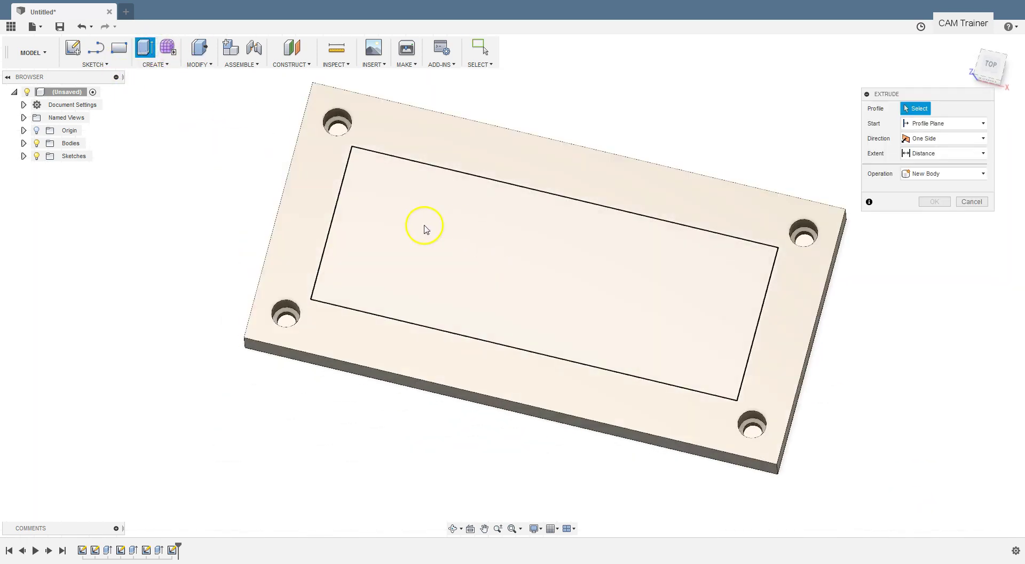
left_click(550, 261)
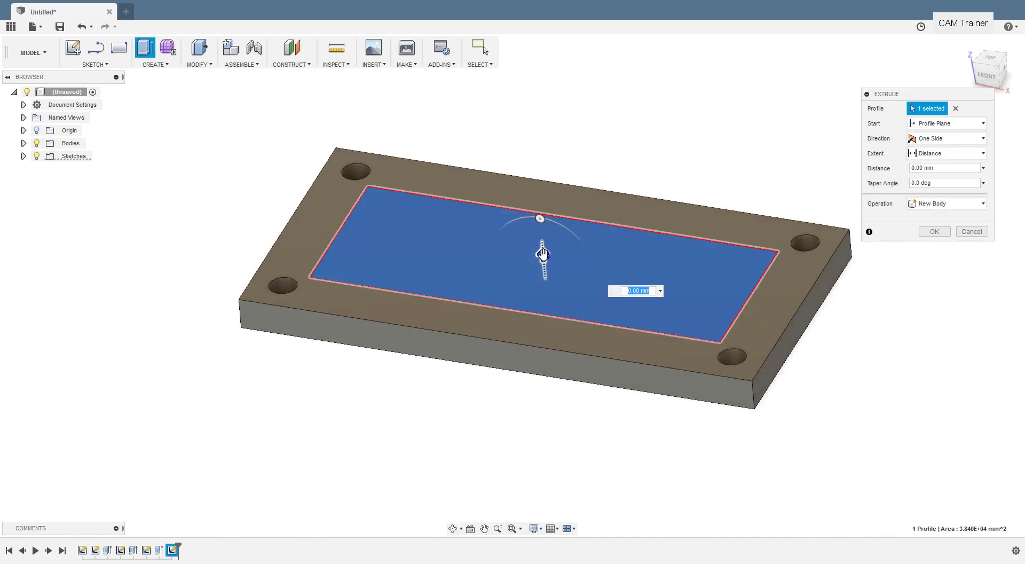
left_click_drag(543, 255, 545, 285)
left_click_drag(614, 298, 643, 298)
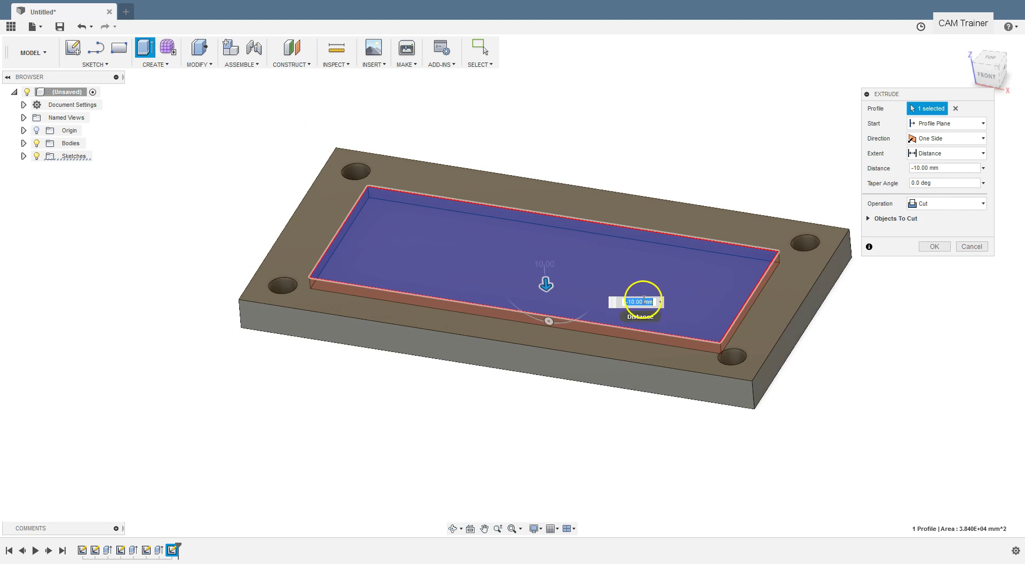
left_click(934, 247)
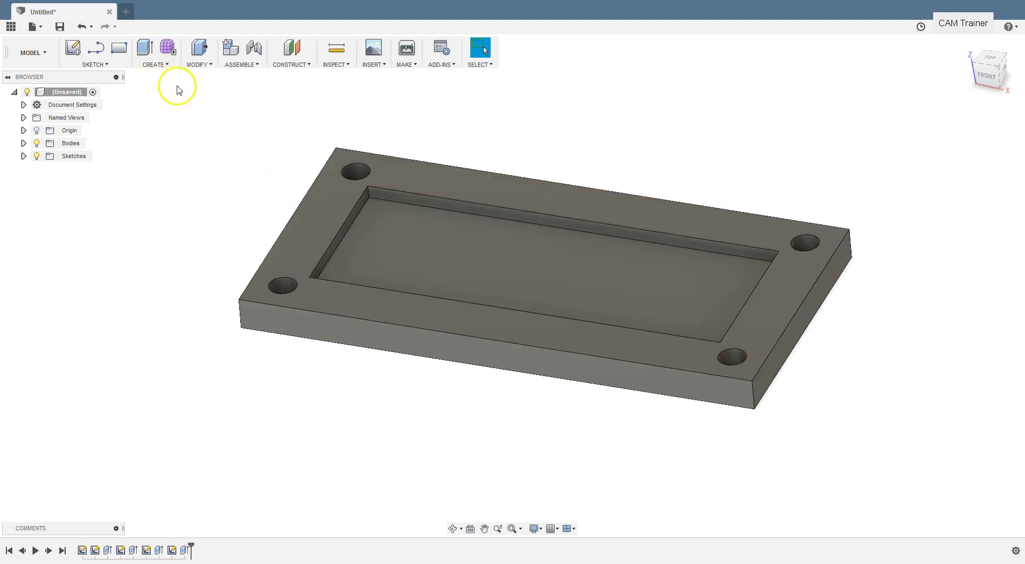
Start a fillet and select all four inner vertical corner edges of the pocket.
left_click(206, 63)
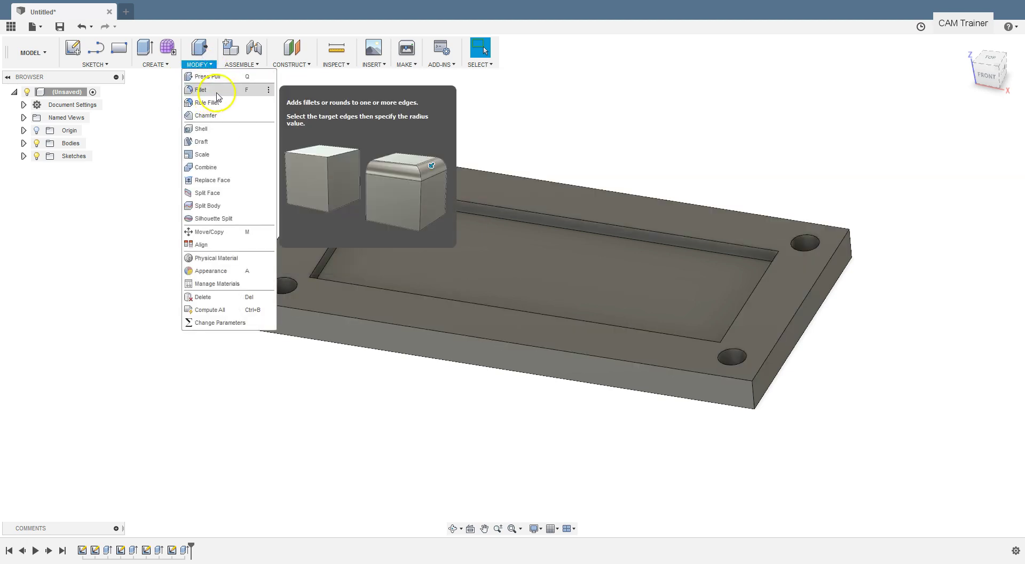
left_click(217, 93)
left_click(374, 195)
left_click(368, 198)
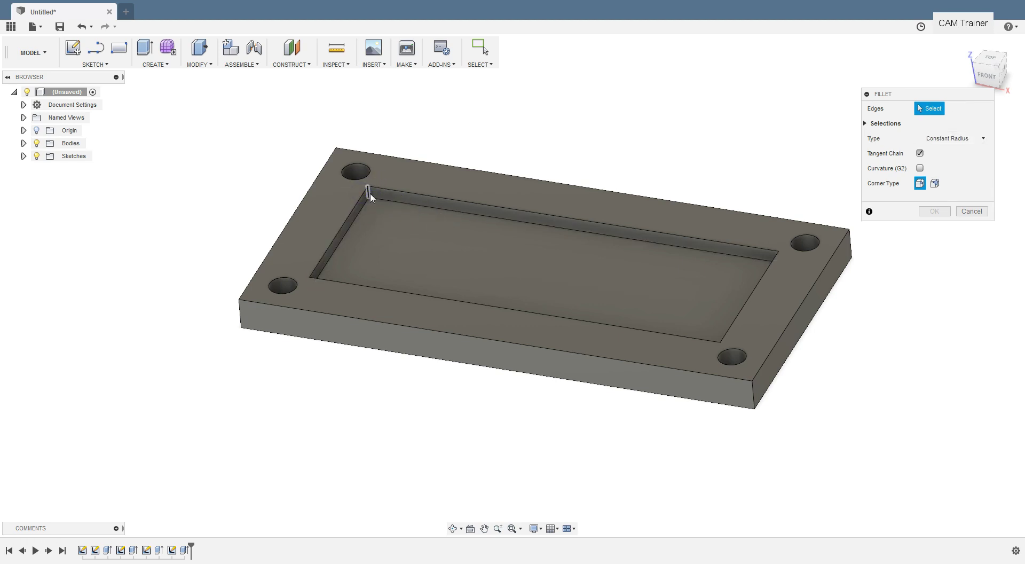
left_click(371, 199)
middle_click_drag(527, 242, 644, 174, "shift")
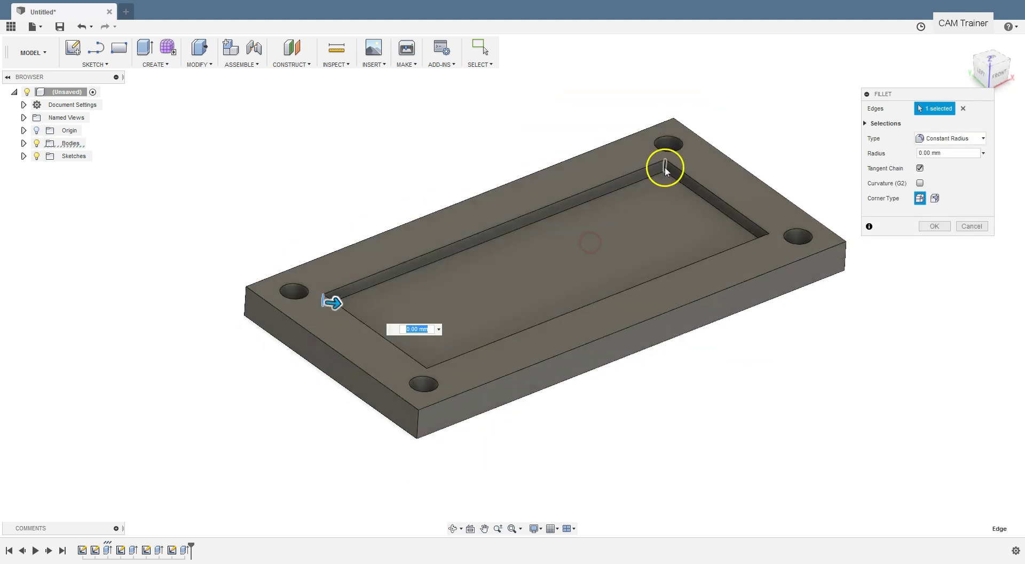
left_click(665, 163)
middle_click_drag(630, 238, 563, 151, "shift")
left_click(550, 155)
middle_click_drag(540, 215, 614, 238, "shift")
left_click(692, 326)
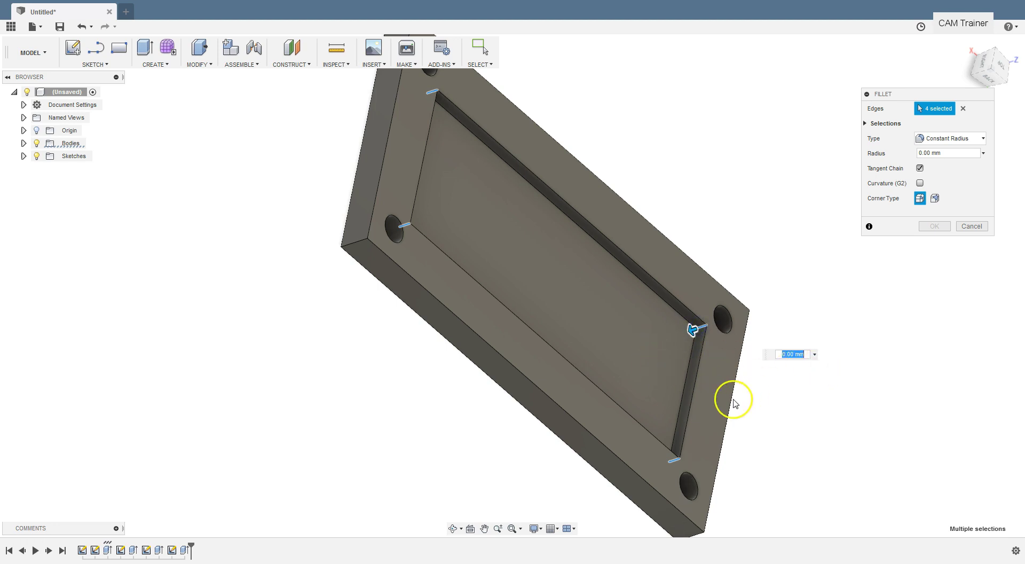
Set the fillet radius to 12 mm and confirm it.
left_click_drag(939, 157, 903, 156)
type("12")
left_click(913, 170)
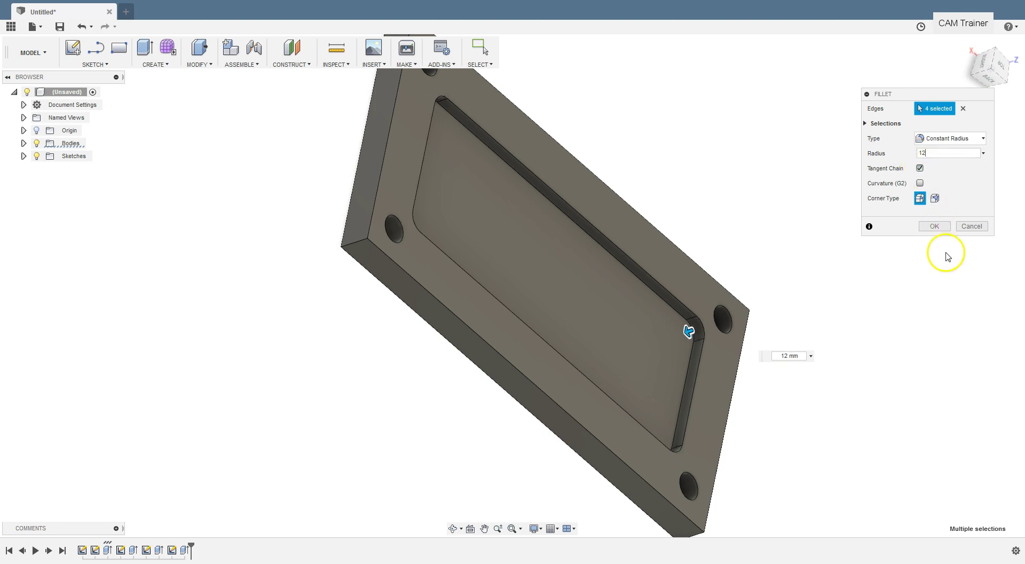
left_click(933, 226)
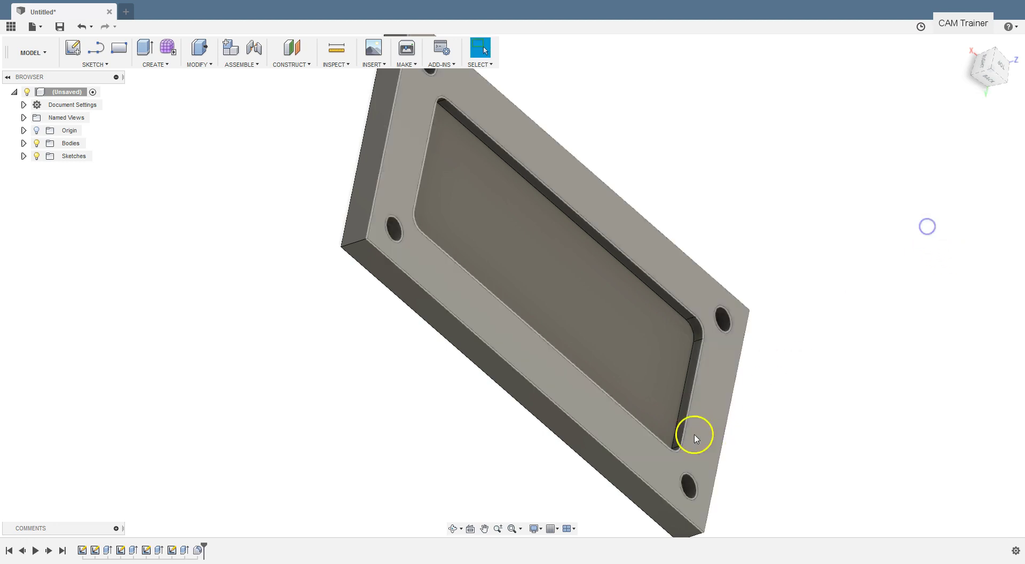
Inspect the rounded pocket, reset to the Home view, and bring up the Save dialog.
middle_click_drag(626, 426, 480, 328, "shift")
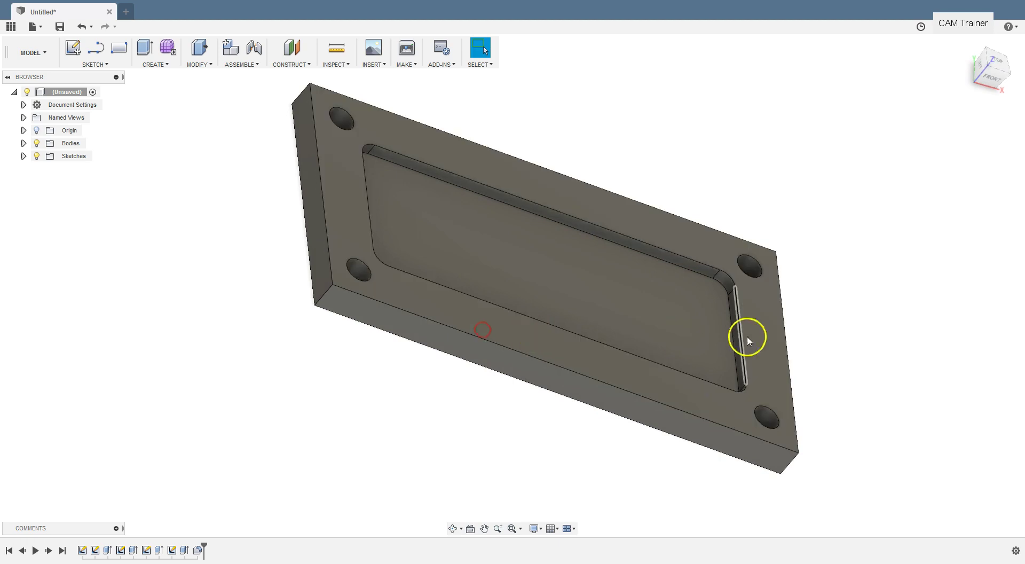
left_click(967, 45)
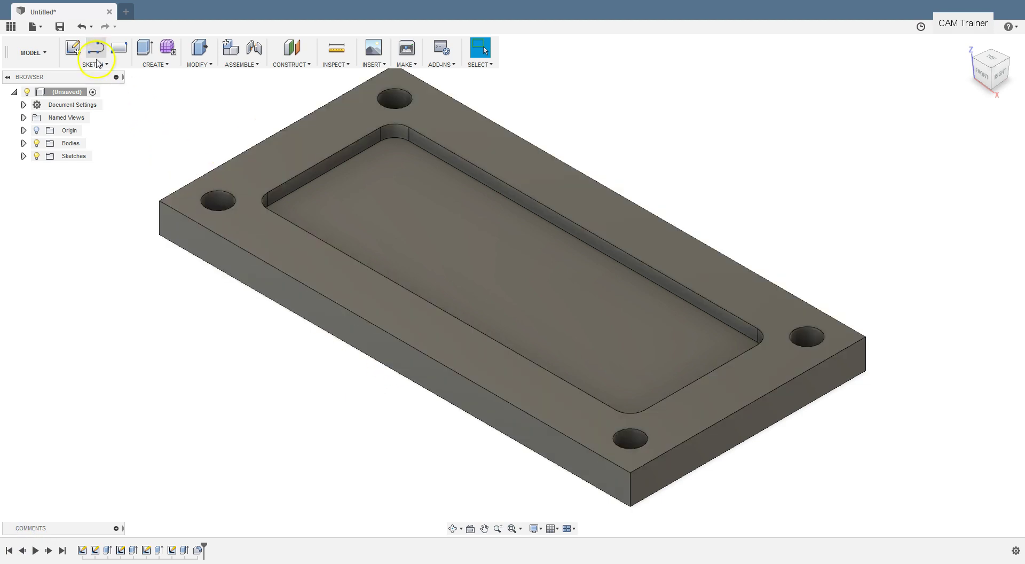
left_click(60, 26)
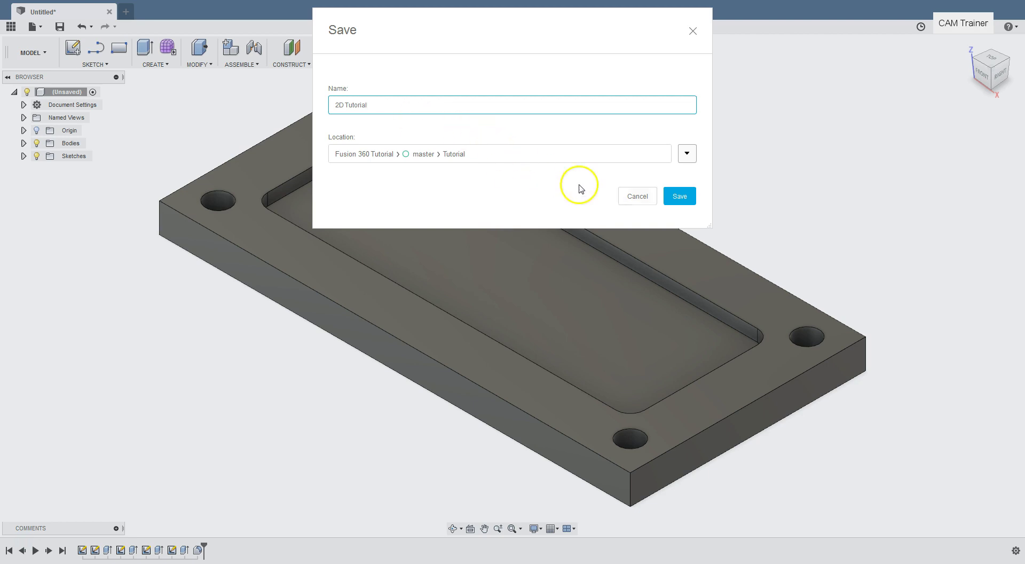
Save the design as '2D Tutorial' in the Tutorial project.
left_click(680, 197)
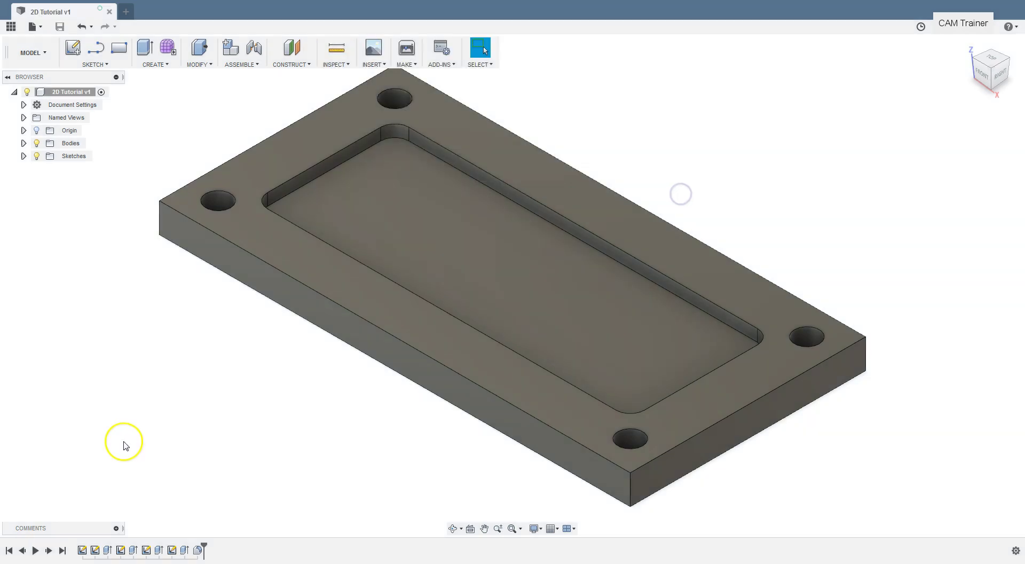